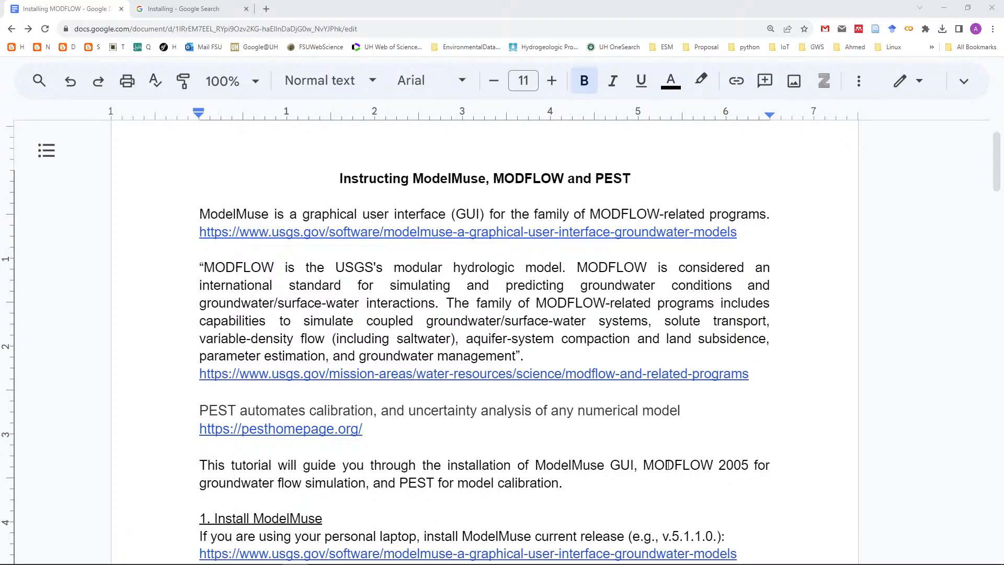
# Open the USGS ModelMuse page from the link under "1. Install ModelMuse" and find the installer for 64-bit operating systems.
pyautogui.scroll(-1, 414, 478)
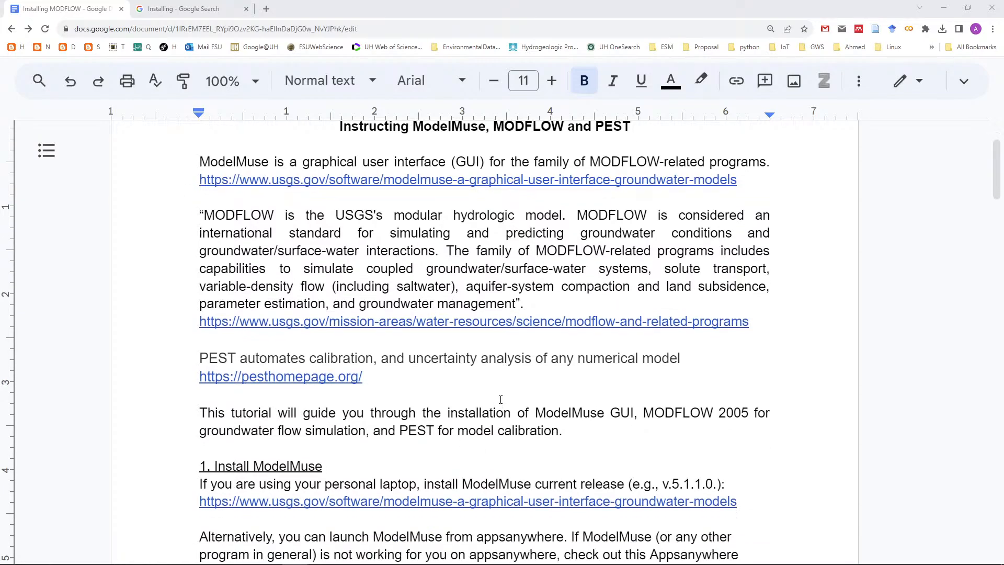
pyautogui.scroll(-4, 500, 400)
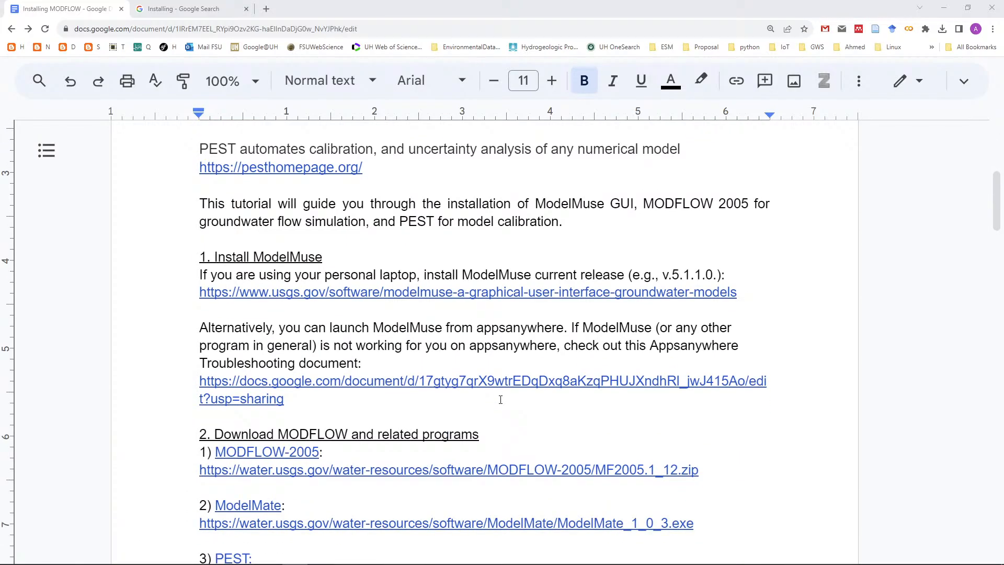
pyautogui.scroll(-2, 501, 400)
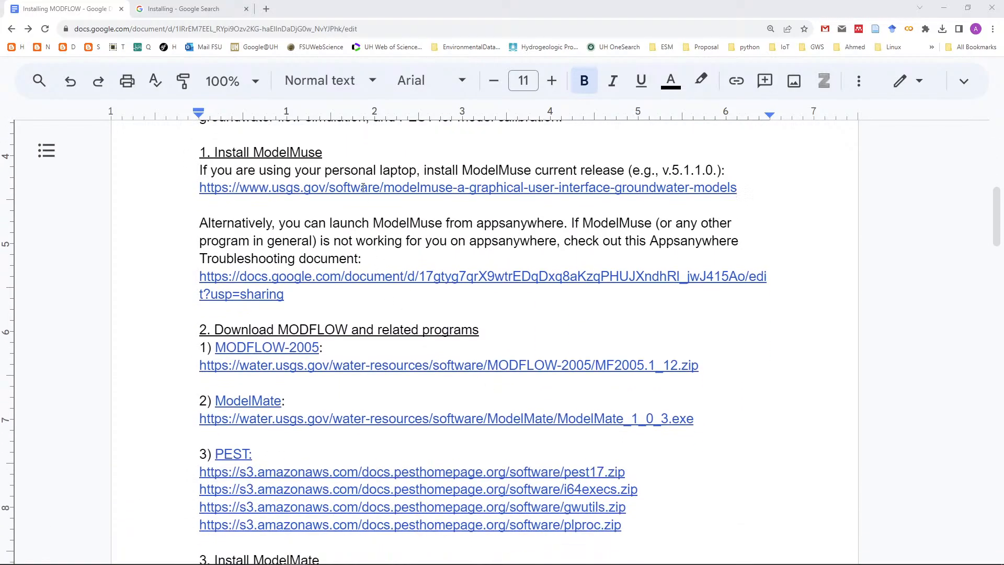
pyautogui.click(400, 187)
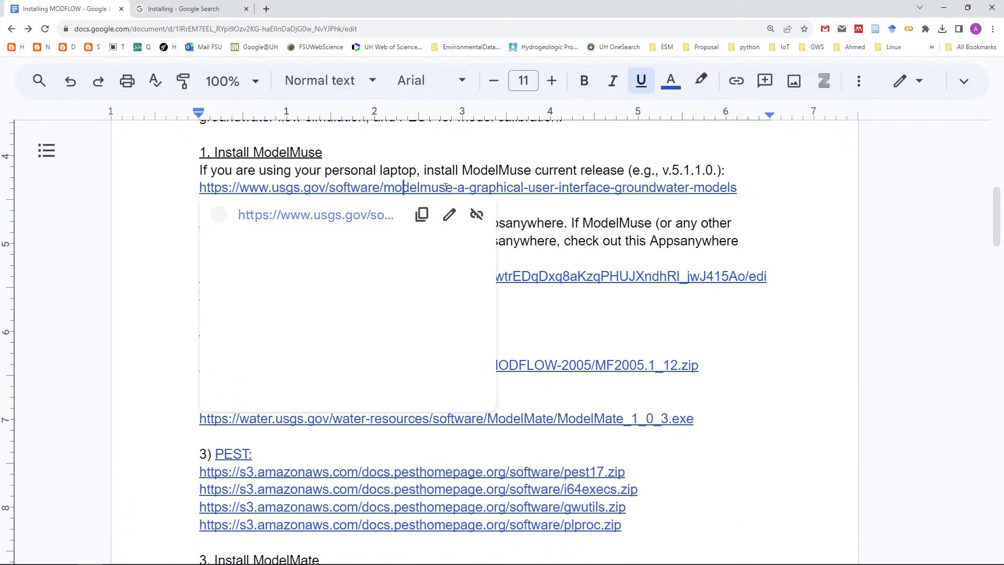
pyautogui.click(420, 215)
pyautogui.click(183, 9)
pyautogui.click(197, 29)
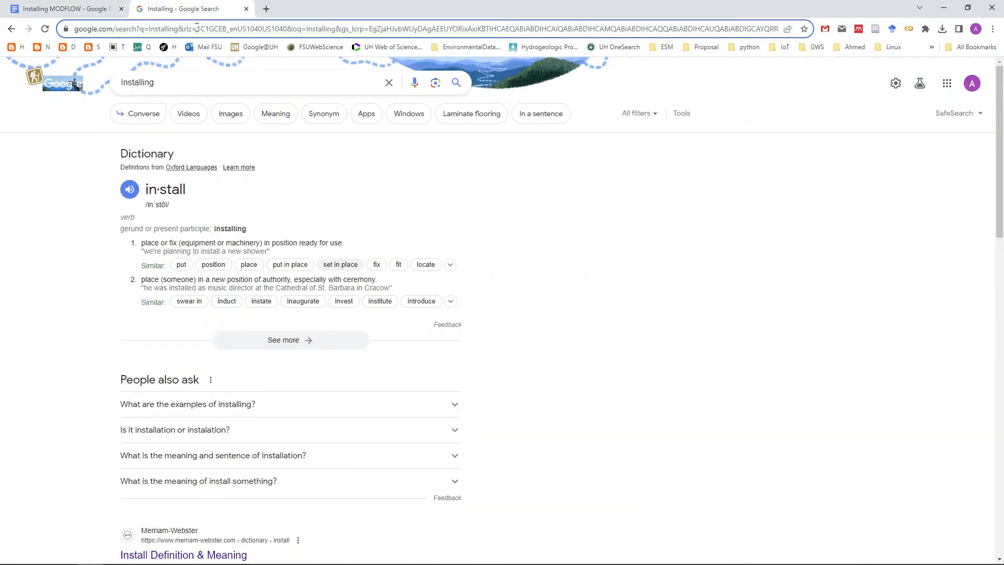
pyautogui.hotkey('ctrl', 'v')
pyautogui.press('Return')
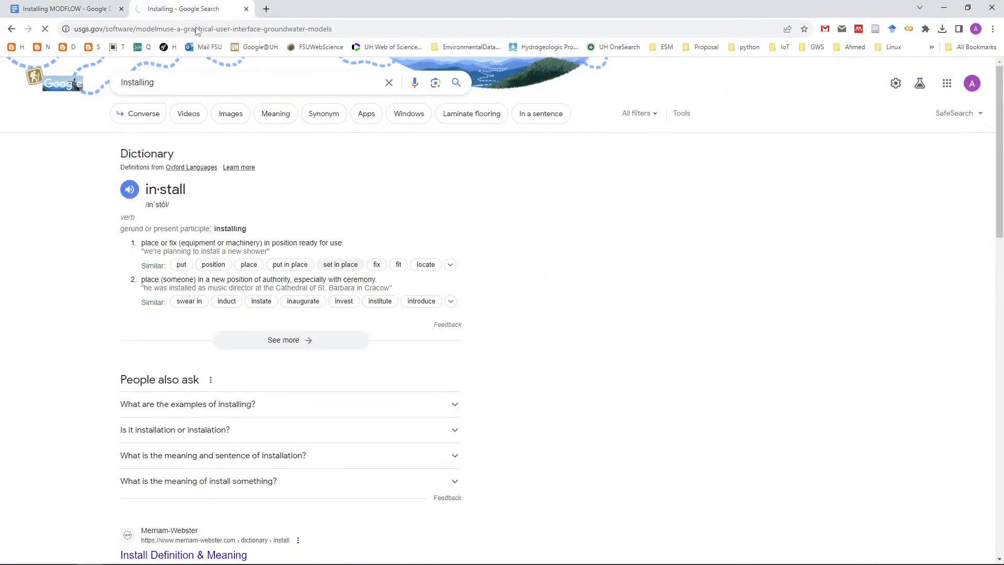
pyautogui.scroll(-5, 220, 96)
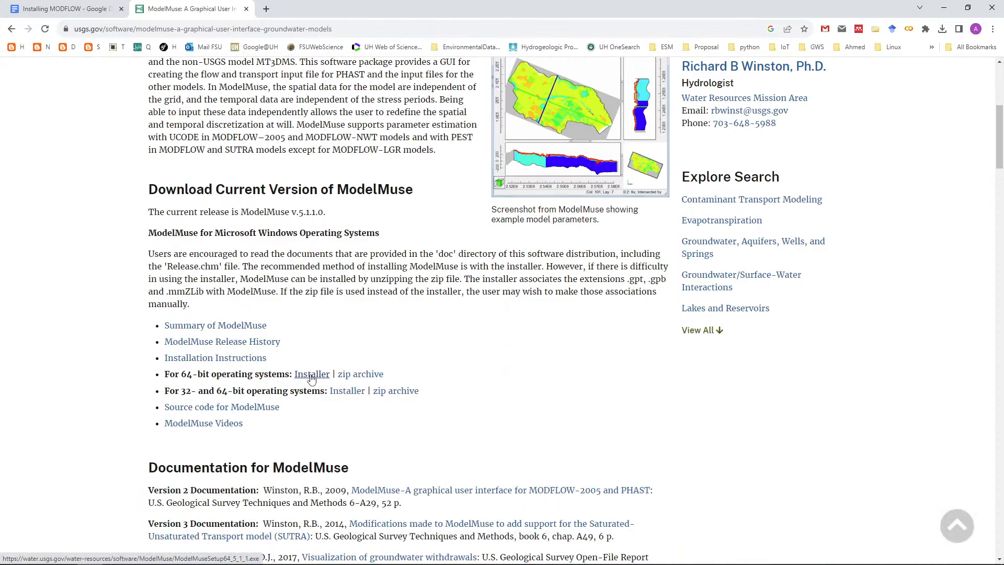
# Search the web for "fgcu apps anywhere" in a new tab, open FGCU AppsAnywhere and allow its launcher to validate the device.
pyautogui.click(63, 9)
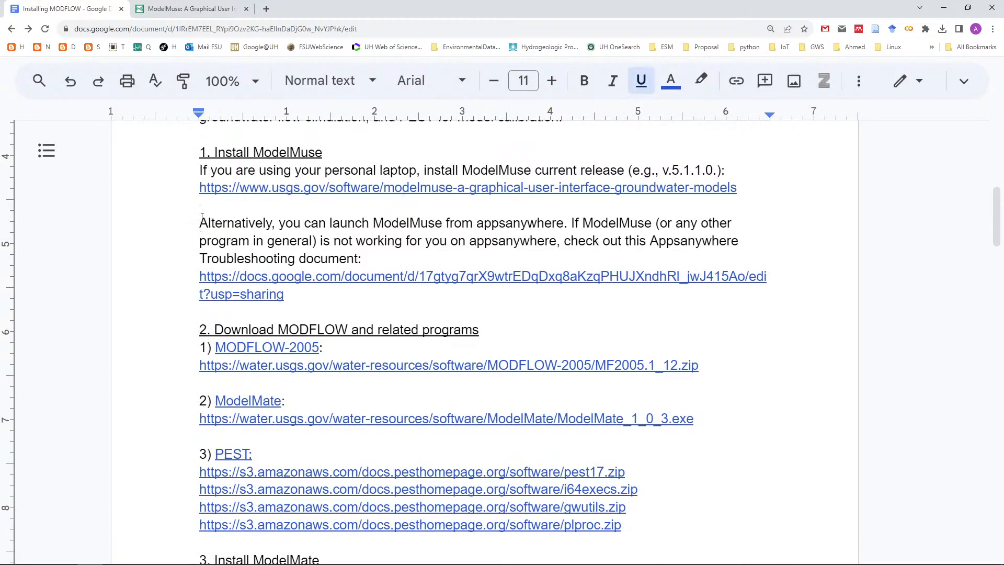
pyautogui.click(265, 9)
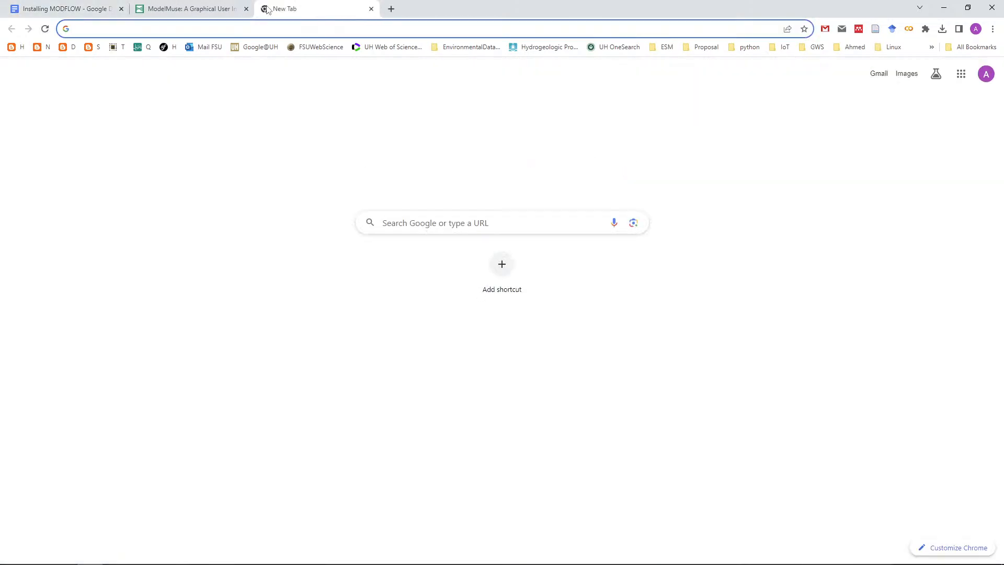
pyautogui.write('fgcu ap')
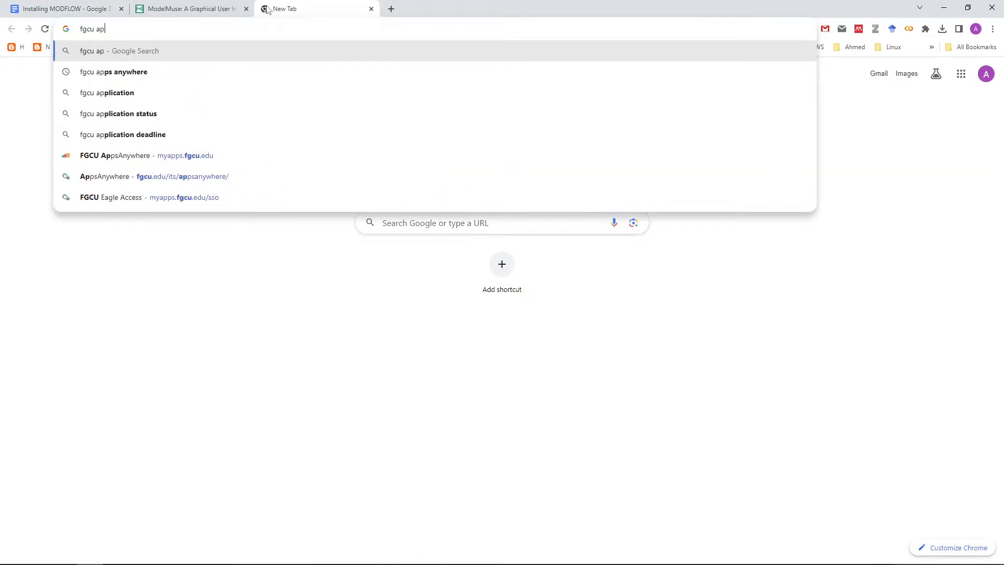
pyautogui.press('Down')
pyautogui.press('Return')
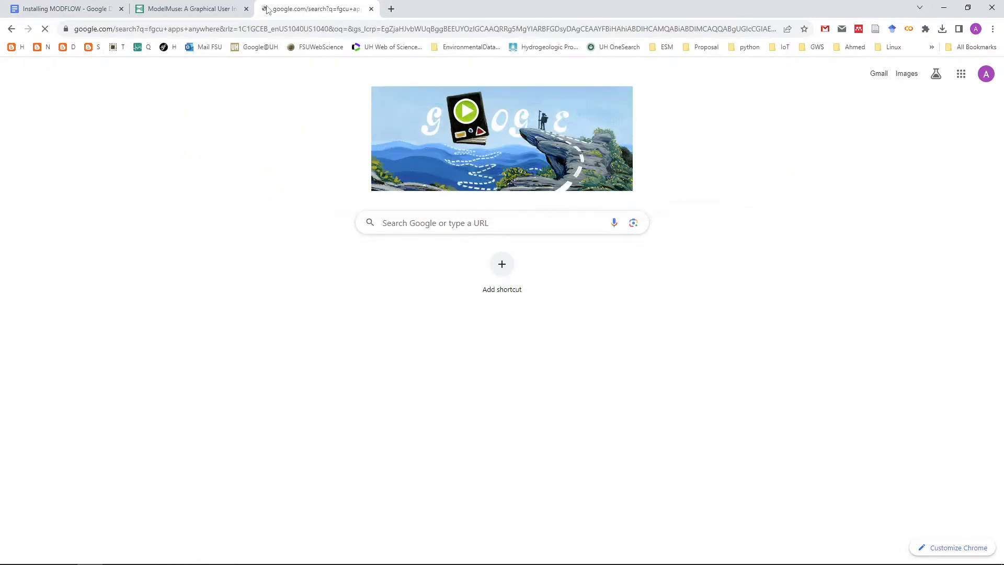
pyautogui.click(165, 223)
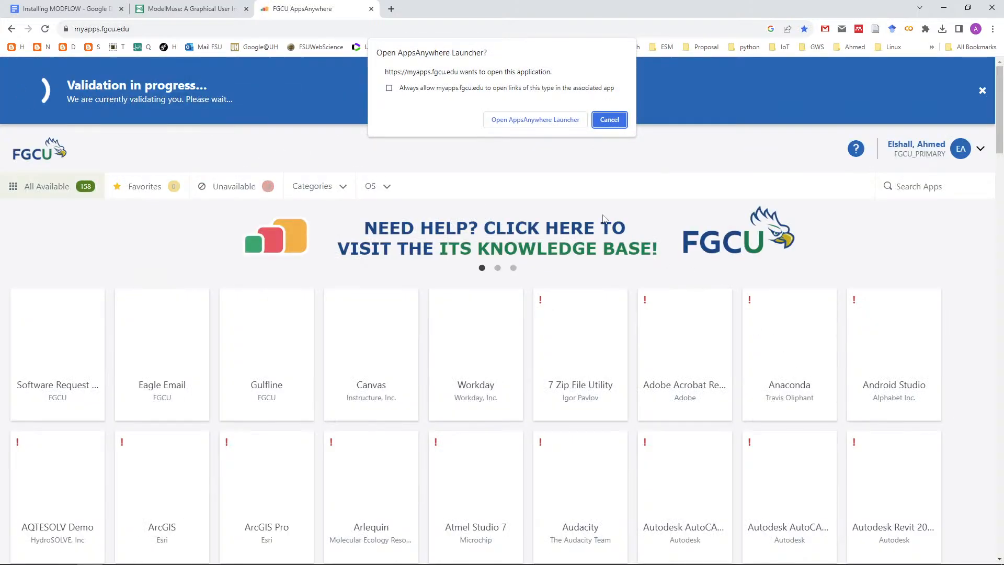
pyautogui.click(515, 120)
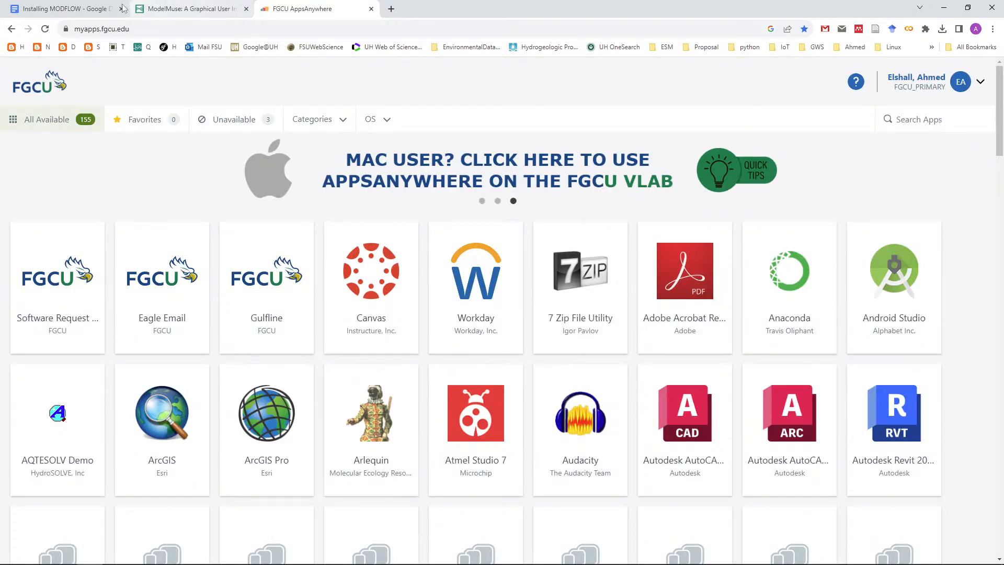
# Open the Appsanywhere Troubleshooting document linked in the installation guide and read through to the Problem 2 help desk instructions.
pyautogui.click(80, 8)
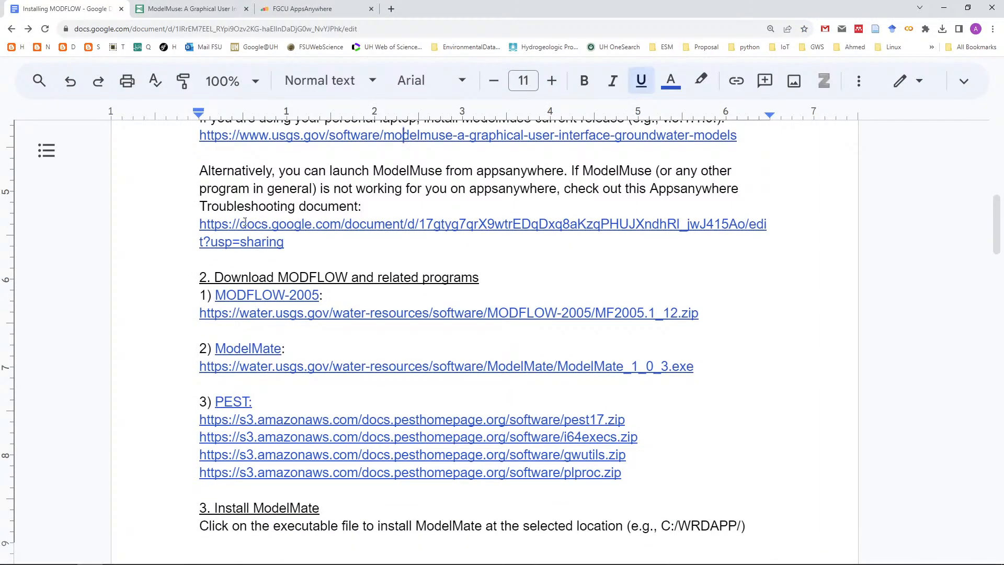
pyautogui.click(314, 225)
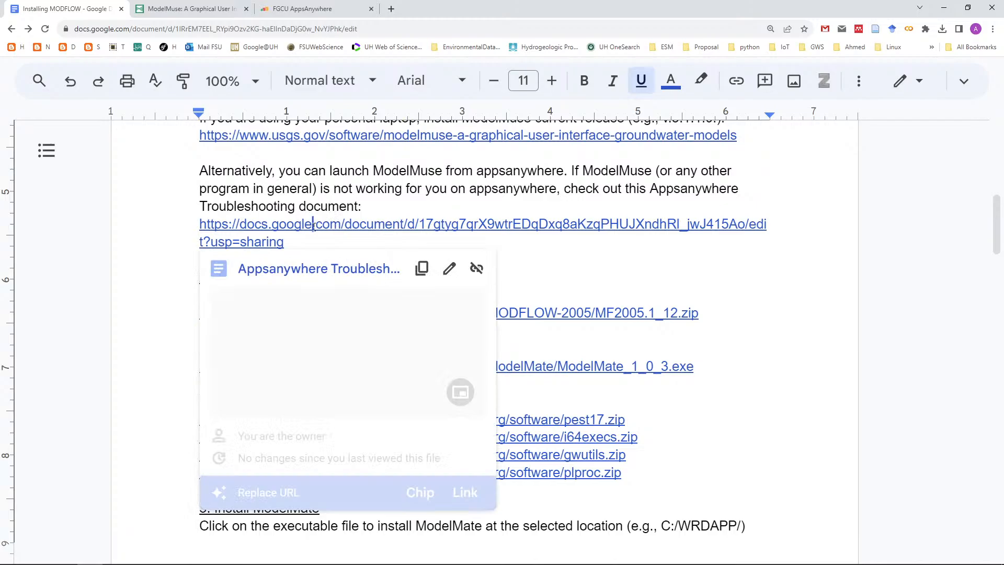
pyautogui.click(315, 270)
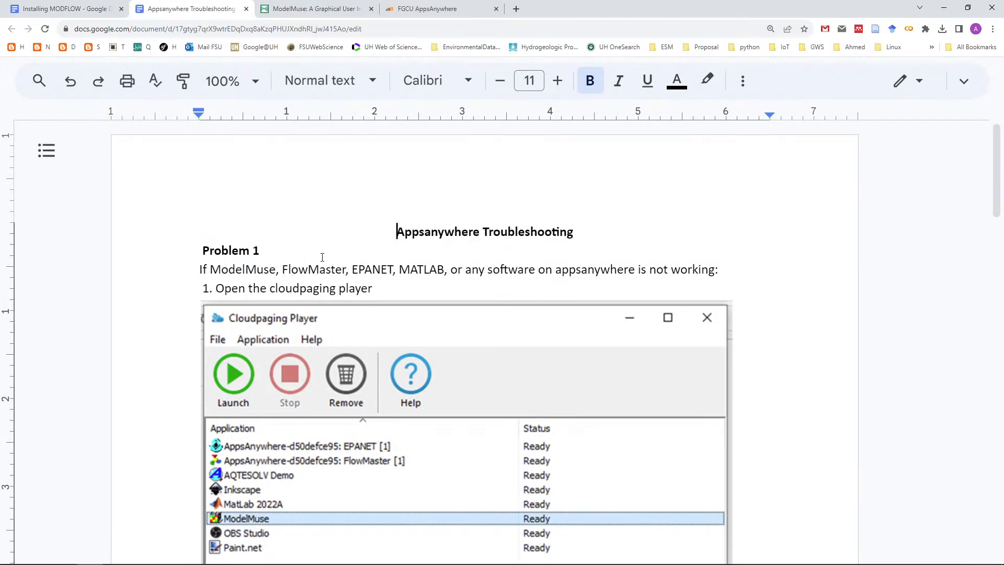
pyautogui.scroll(-1, 321, 256)
pyautogui.scroll(-12, 321, 257)
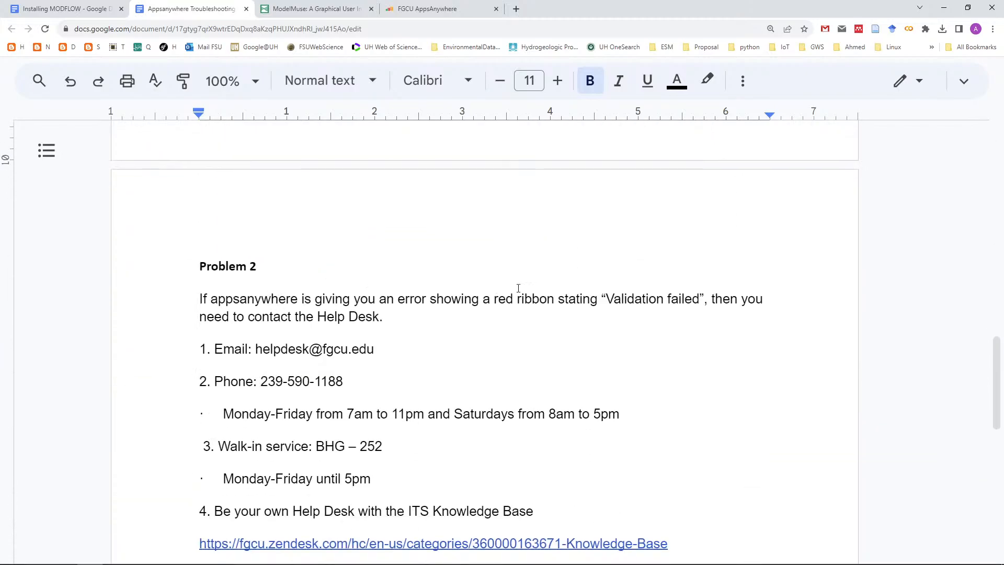
pyautogui.scroll(-2, 439, 266)
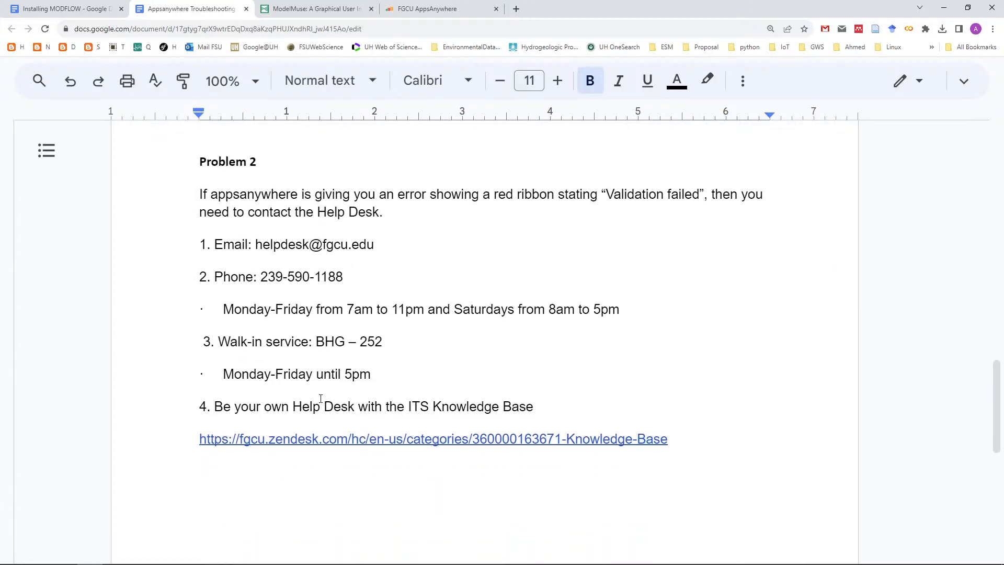
# Find ModelMuse in FGCU AppsAnywhere, launch it through the AppsAnywhere Launcher, and close its start window.
pyautogui.click(69, 8)
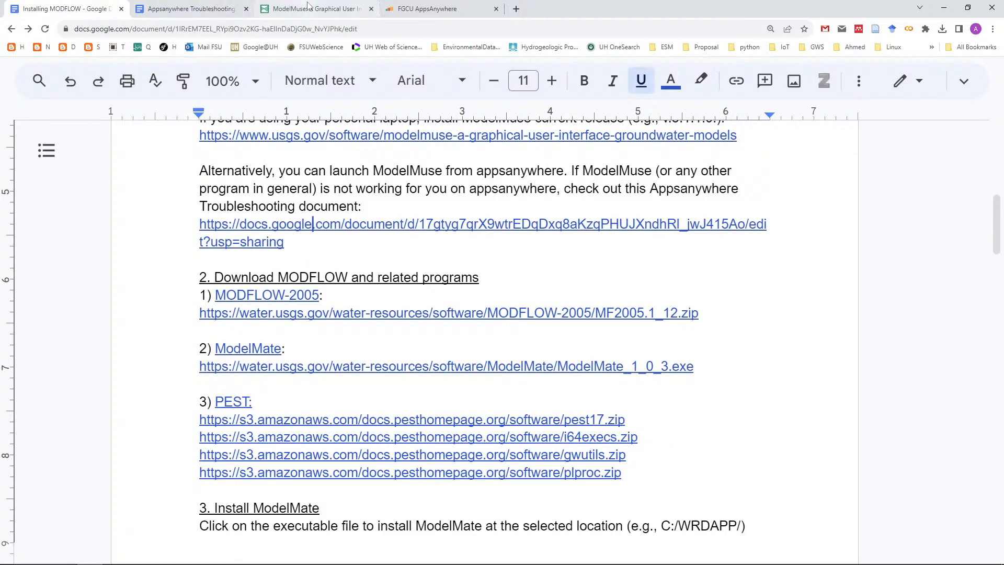
pyautogui.click(432, 7)
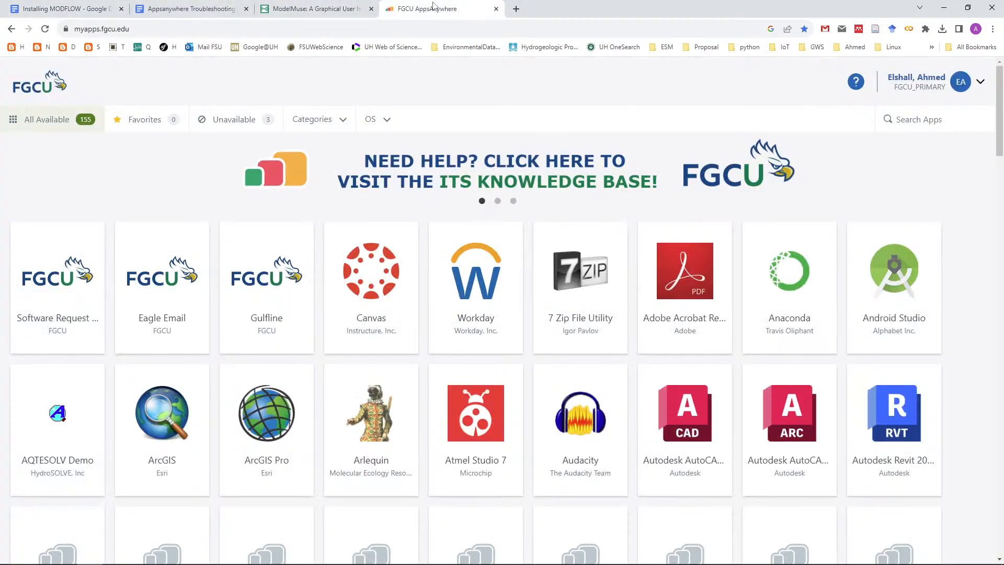
pyautogui.click(917, 123)
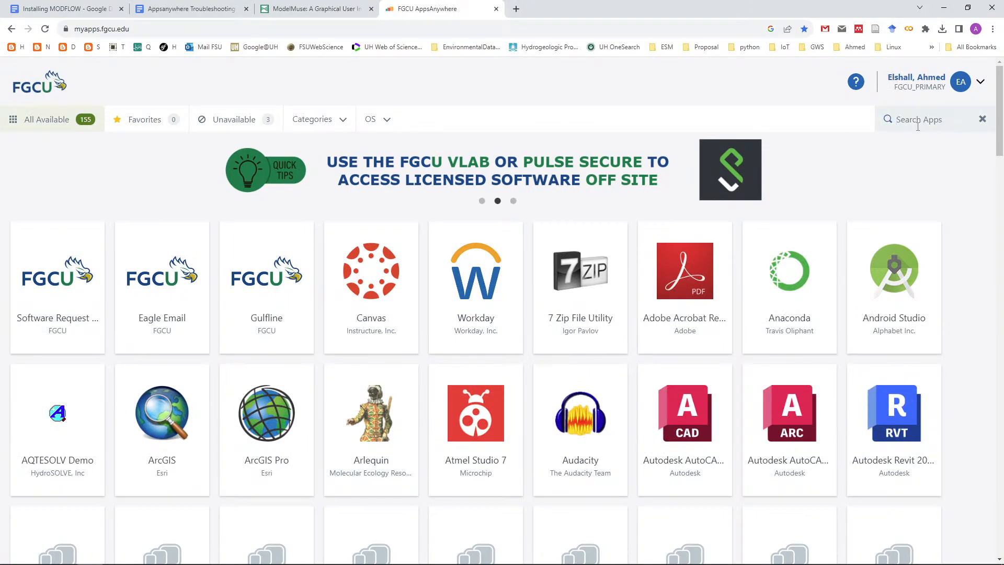
pyautogui.write('Model')
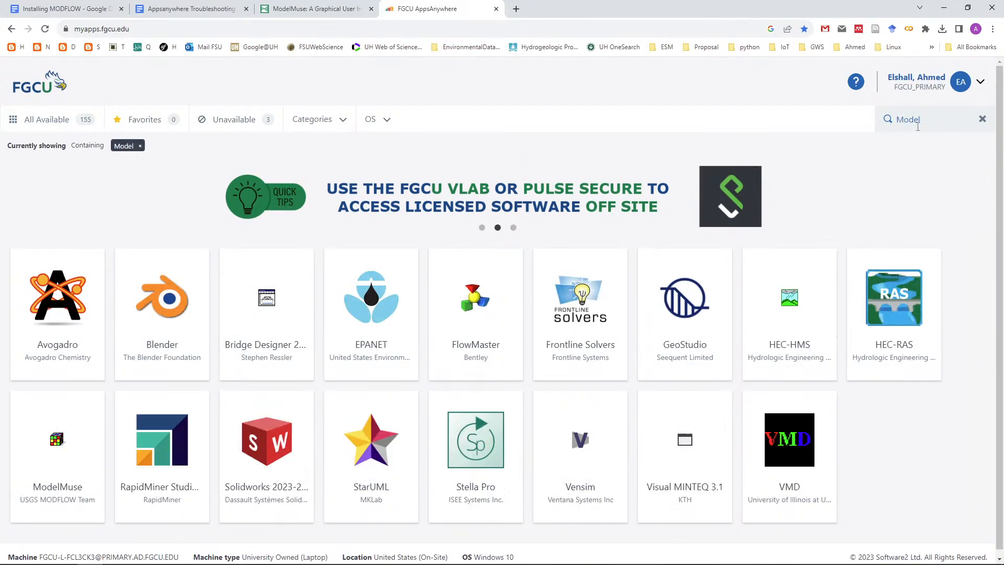
pyautogui.write('Mus')
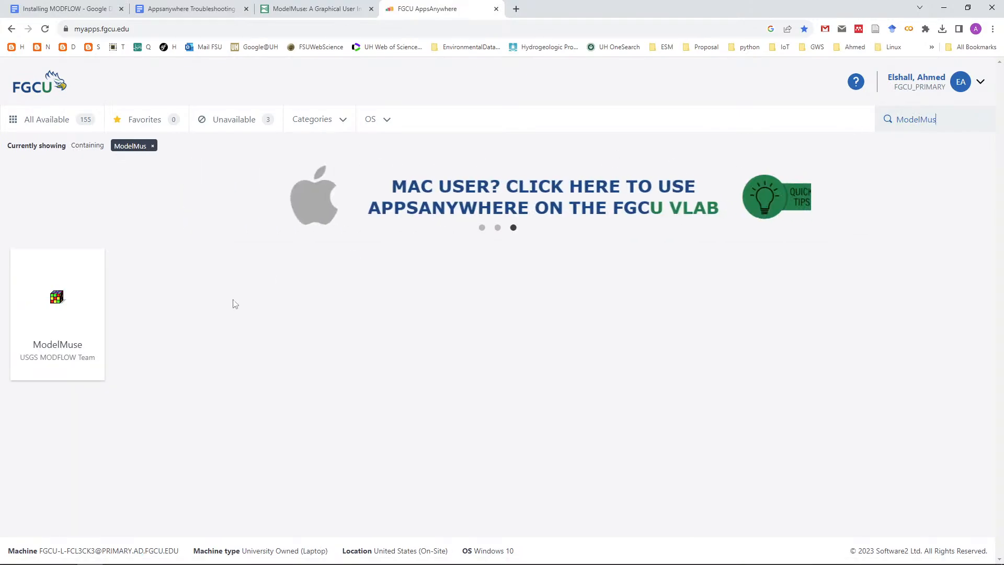
pyautogui.click(57, 332)
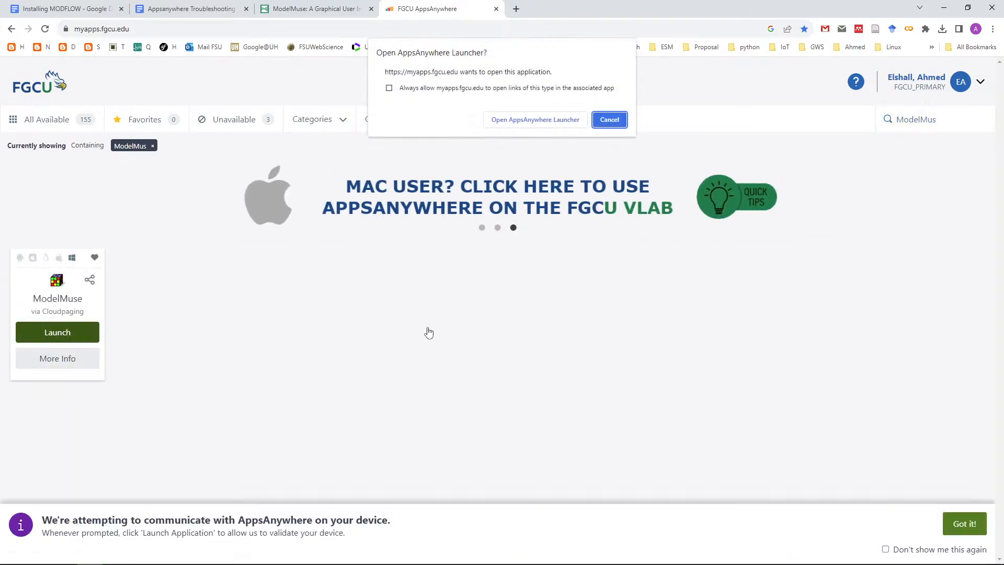
pyautogui.click(522, 123)
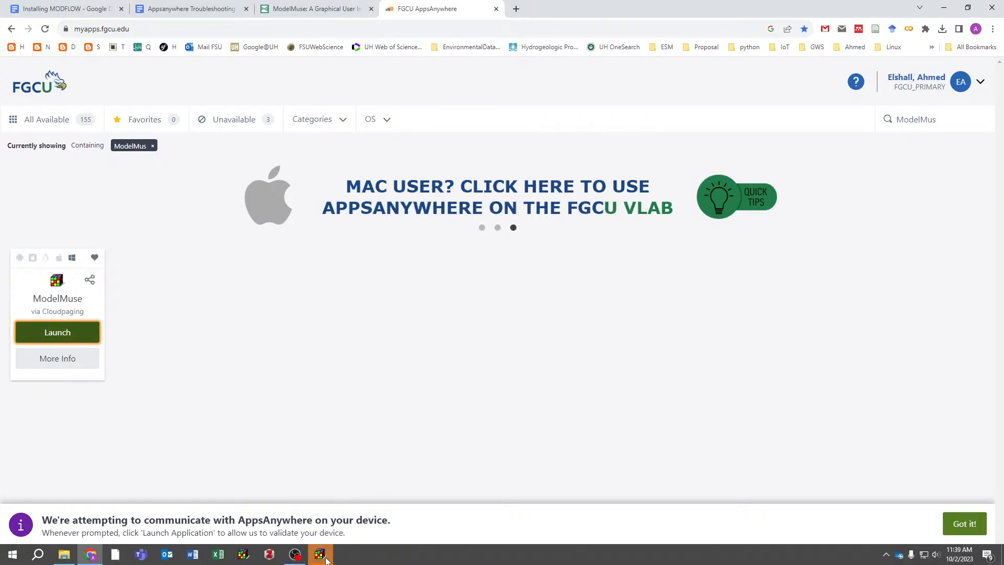
pyautogui.click(320, 555)
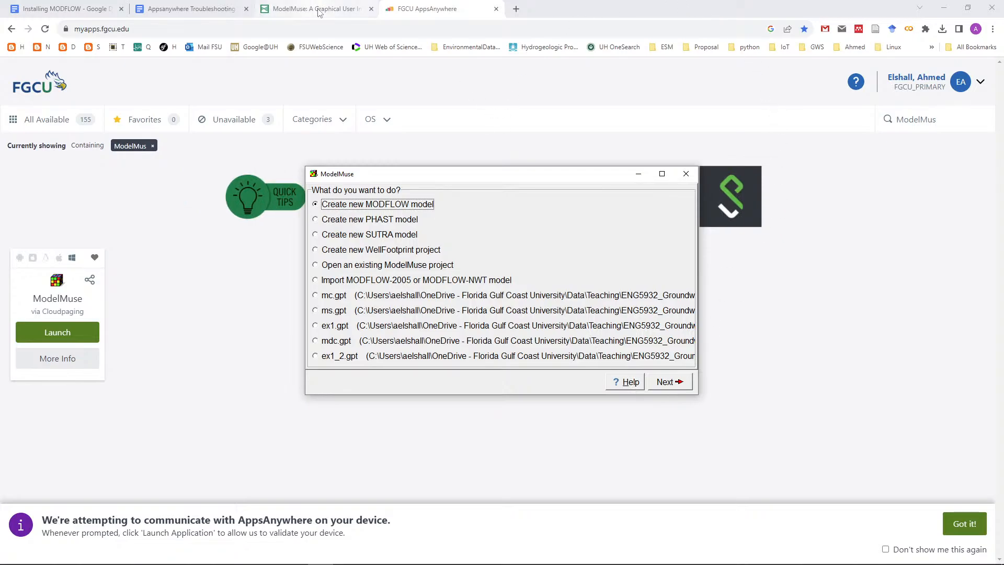
pyautogui.click(686, 174)
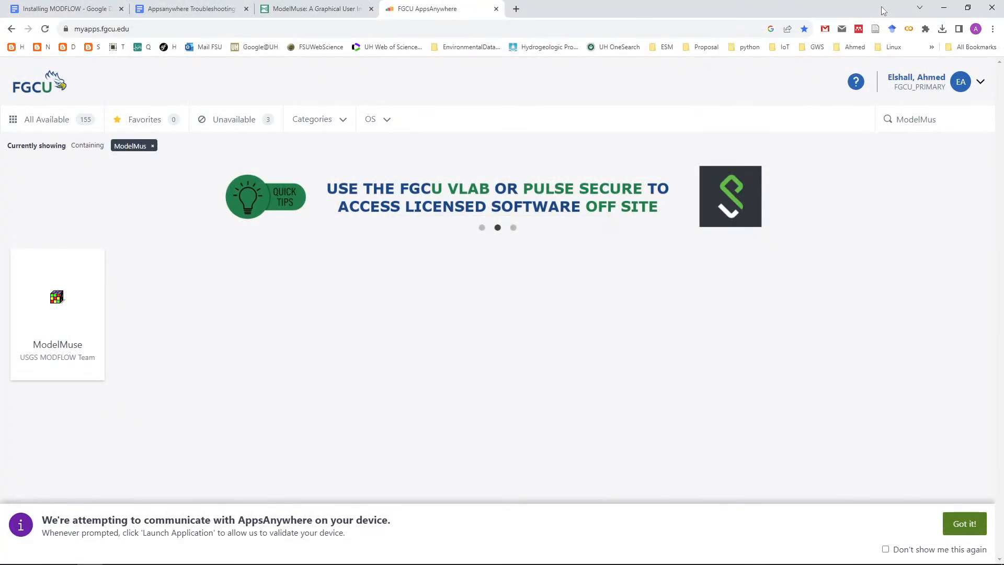
# View the downloaded MODFLOW, ModelMate and PEST files in the Downloads folder, and return to the browser.
pyautogui.click(944, 8)
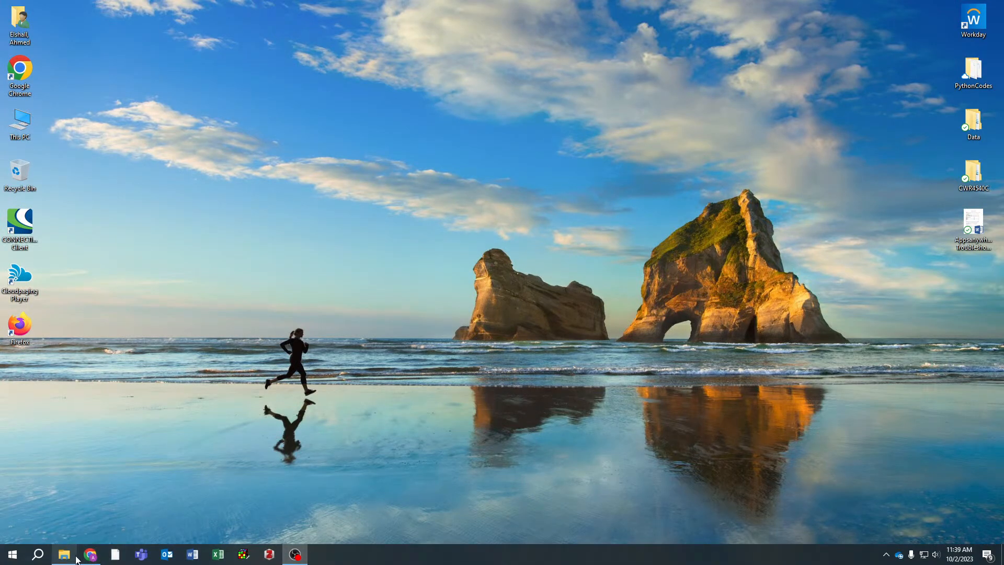
pyautogui.click(72, 558)
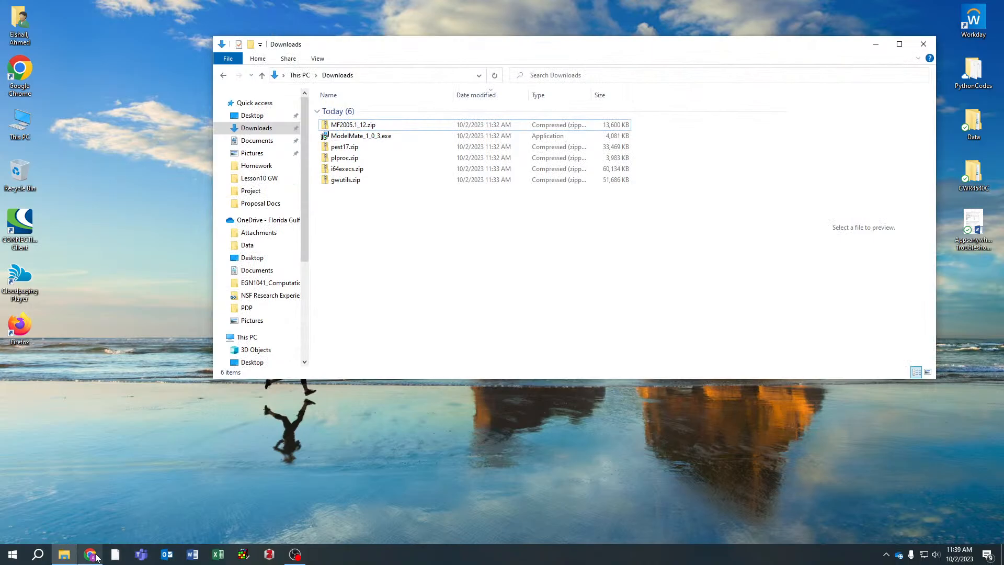
pyautogui.click(94, 556)
# Copy the MODFLOW-2005 download link for MF2005.1_12.zip from the installation guide and paste it as the AppsAnywhere tab's address.
pyautogui.click(157, 9)
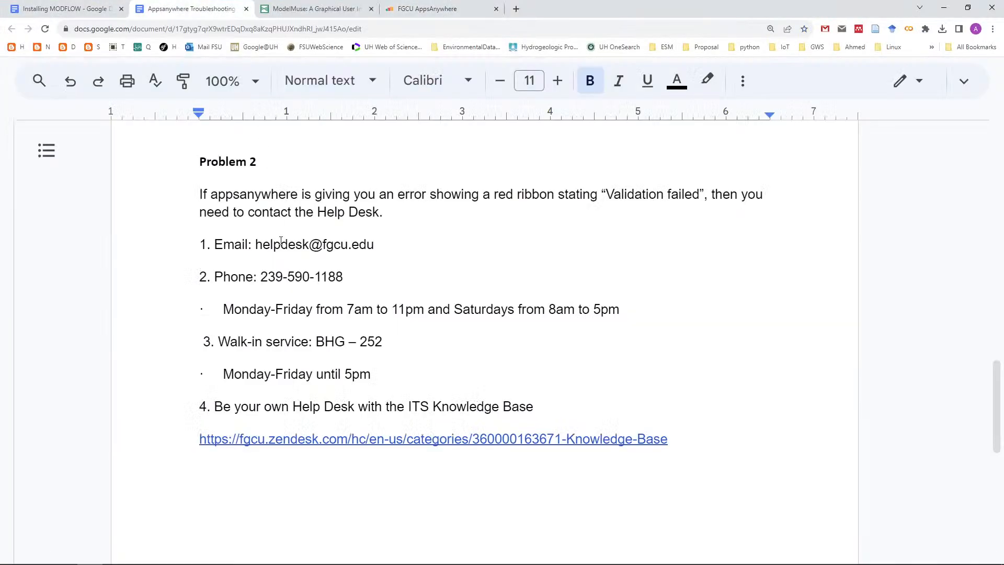
pyautogui.hotkey('ctrl', 'shift', 'Tab')
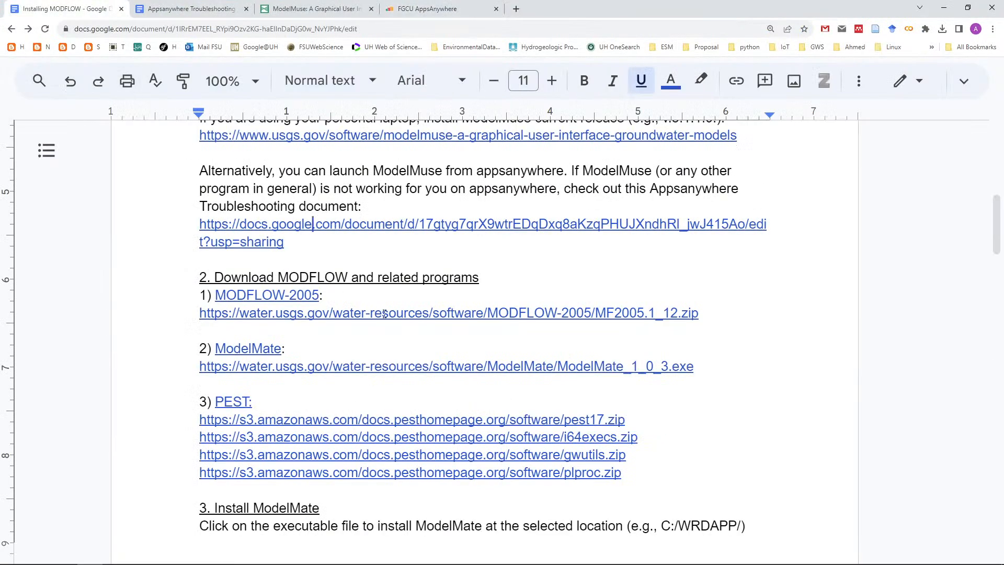
pyautogui.scroll(-1, 384, 314)
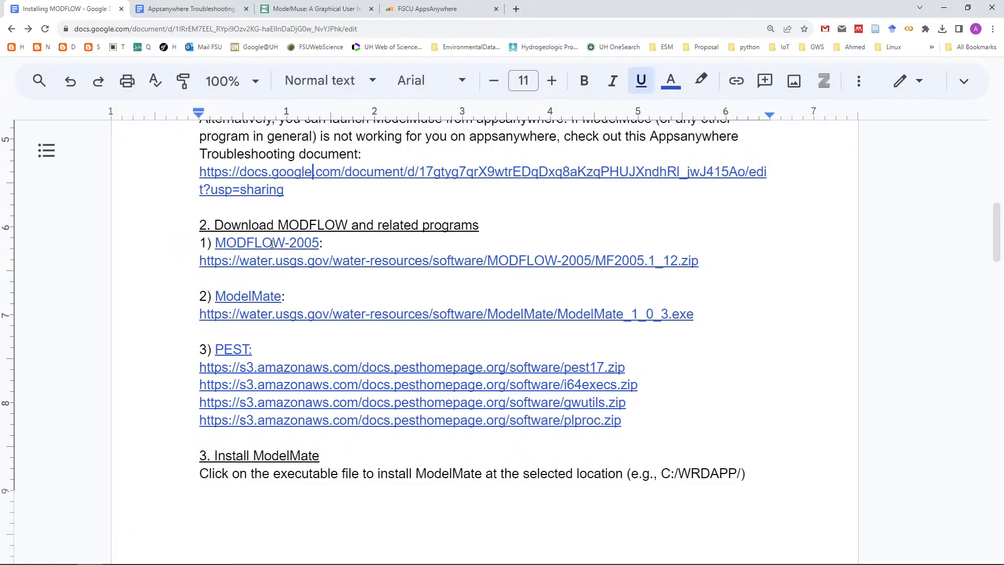
pyautogui.click(428, 261)
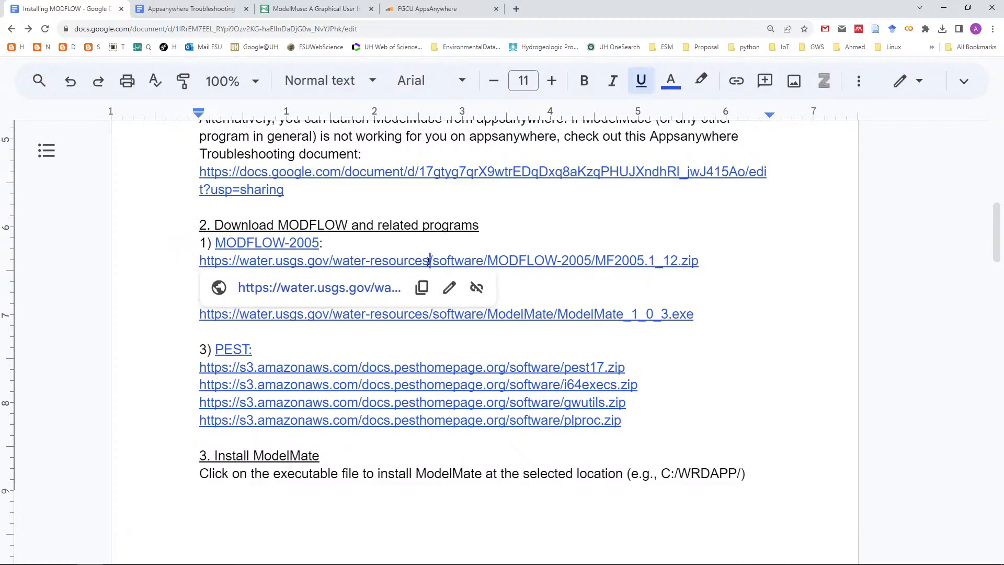
pyautogui.click(421, 287)
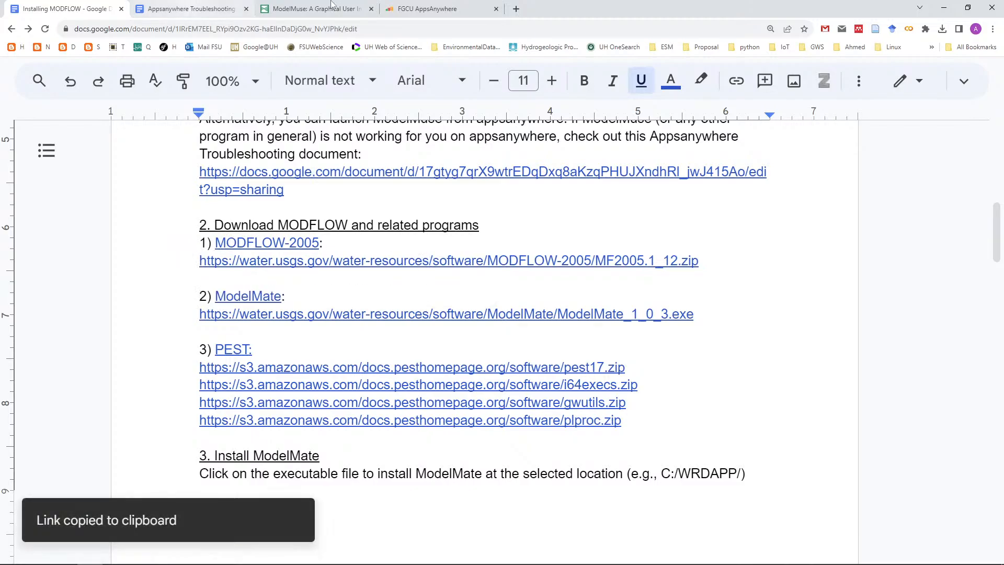
pyautogui.click(462, 8)
pyautogui.click(463, 24)
pyautogui.hotkey('ctrl', 'v')
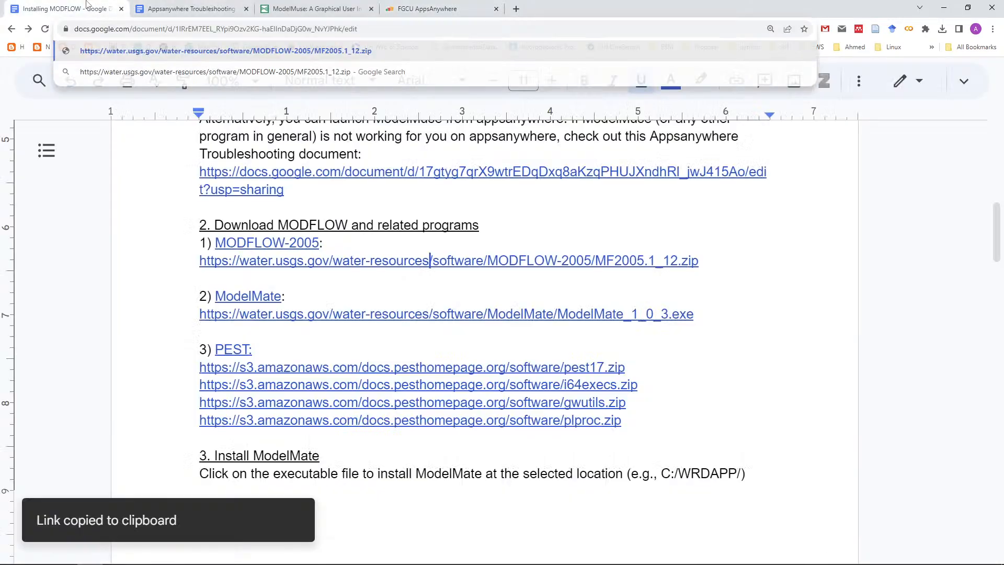
# Return to the installation guide and read its ModelMate and PEST download links and the Install ModelMate section.
pyautogui.click(88, 9)
pyautogui.click(316, 296)
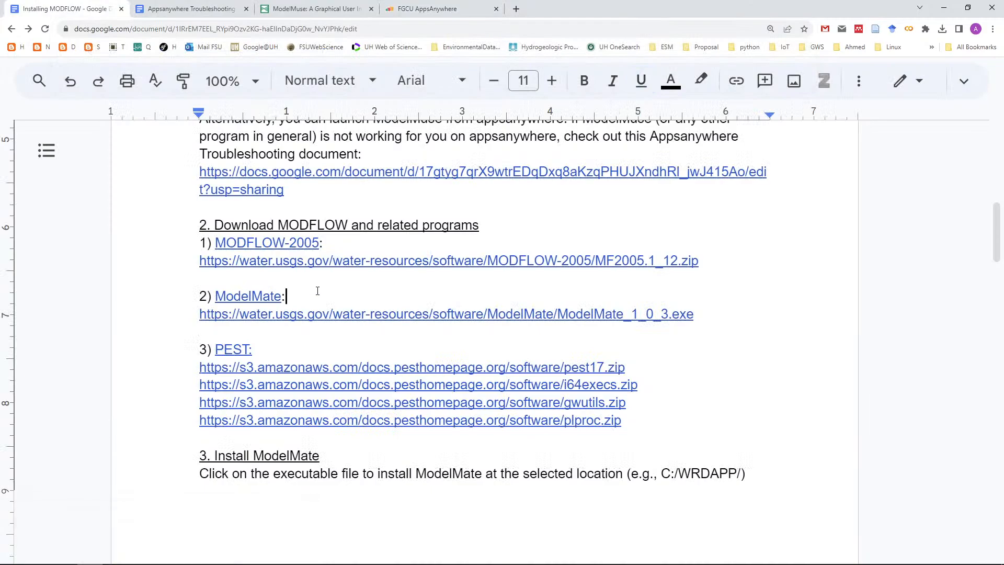
pyautogui.scroll(-2, 303, 282)
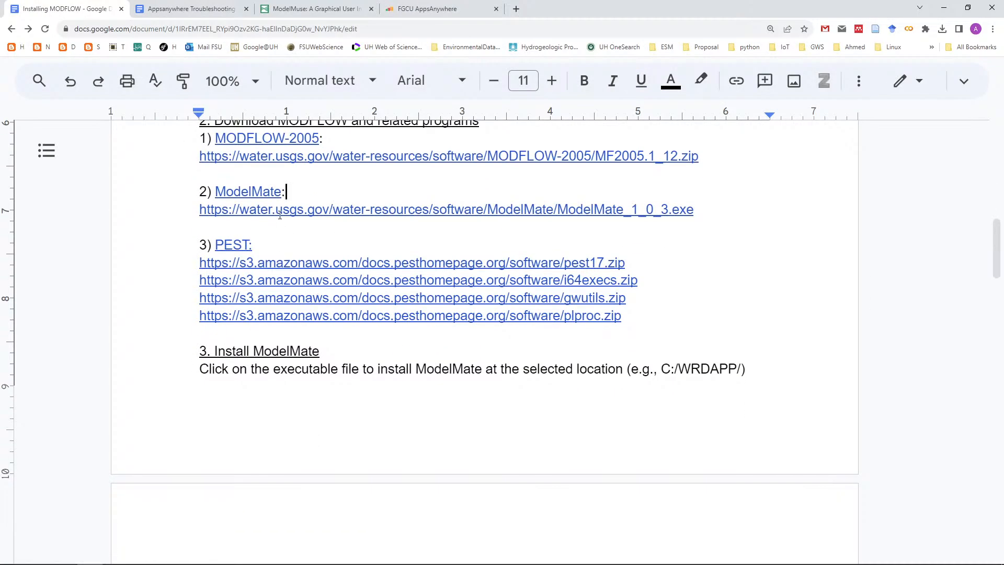
pyautogui.scroll(1, 261, 278)
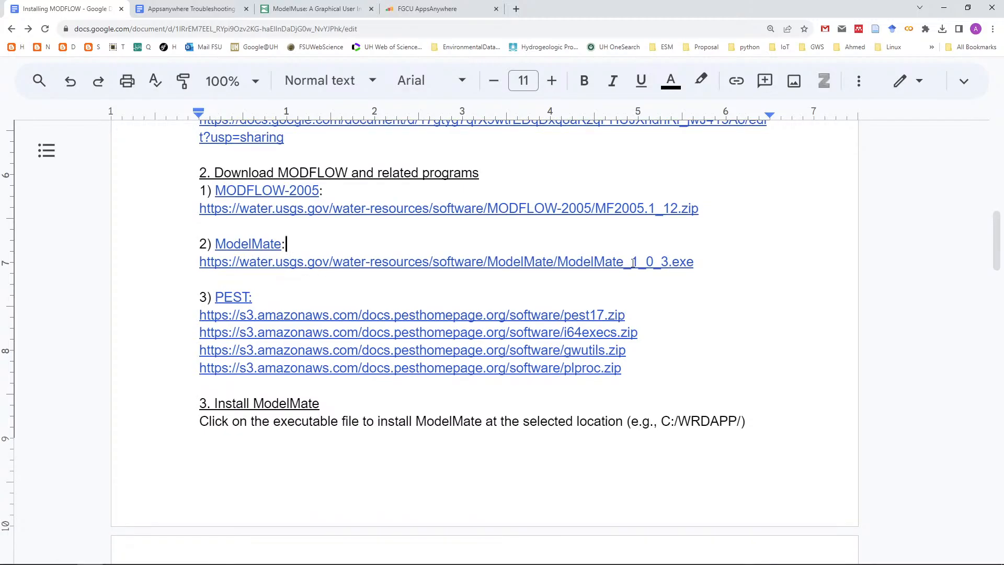
pyautogui.scroll(-1, 633, 262)
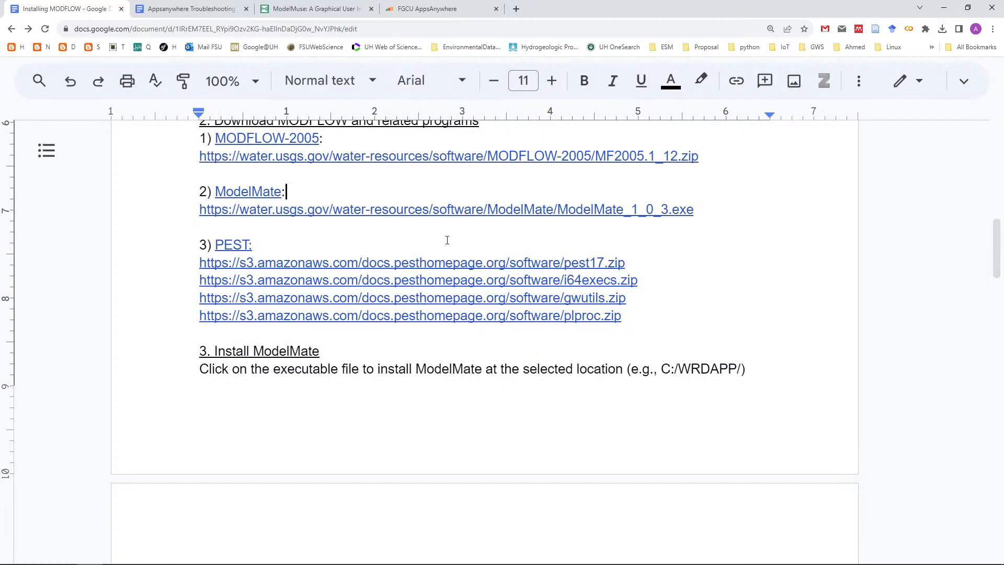
pyautogui.scroll(-3, 517, 273)
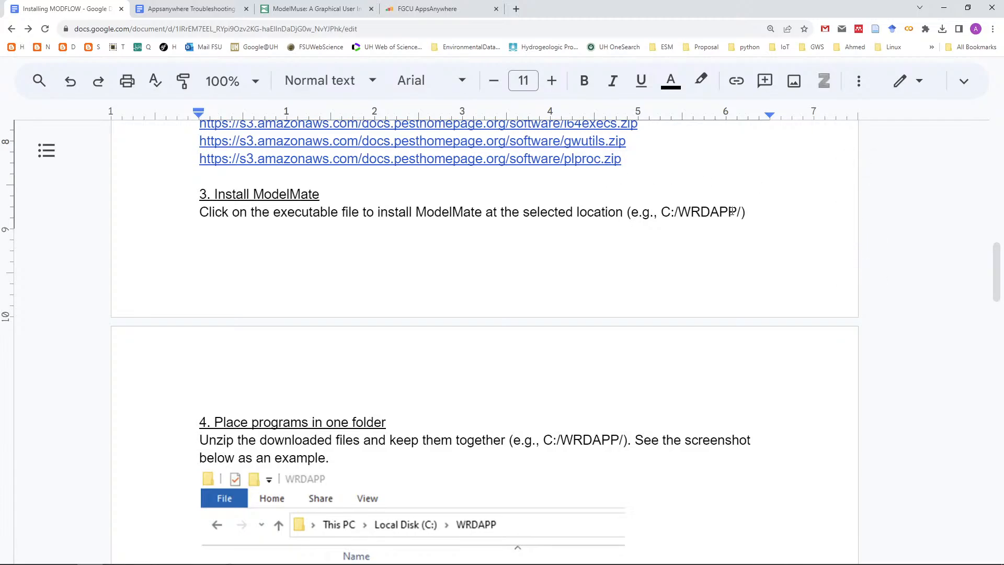
# Run ModelMate_1_0_3.exe from the Downloads folder up to the destination location page, cancel the setup, and close the folder window.
pyautogui.click(64, 554)
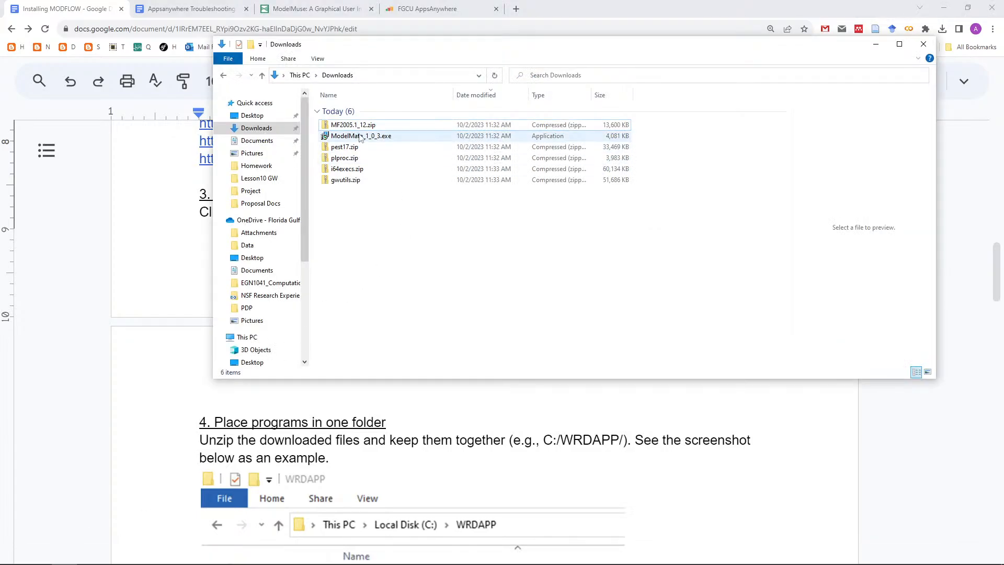
pyautogui.click(360, 137)
pyautogui.doubleClick(360, 137)
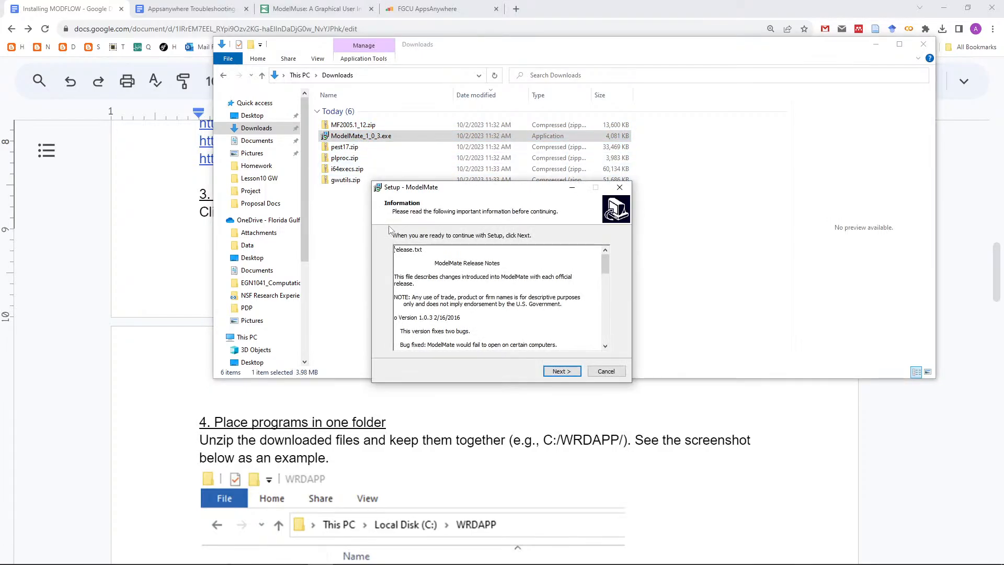
pyautogui.click(561, 371)
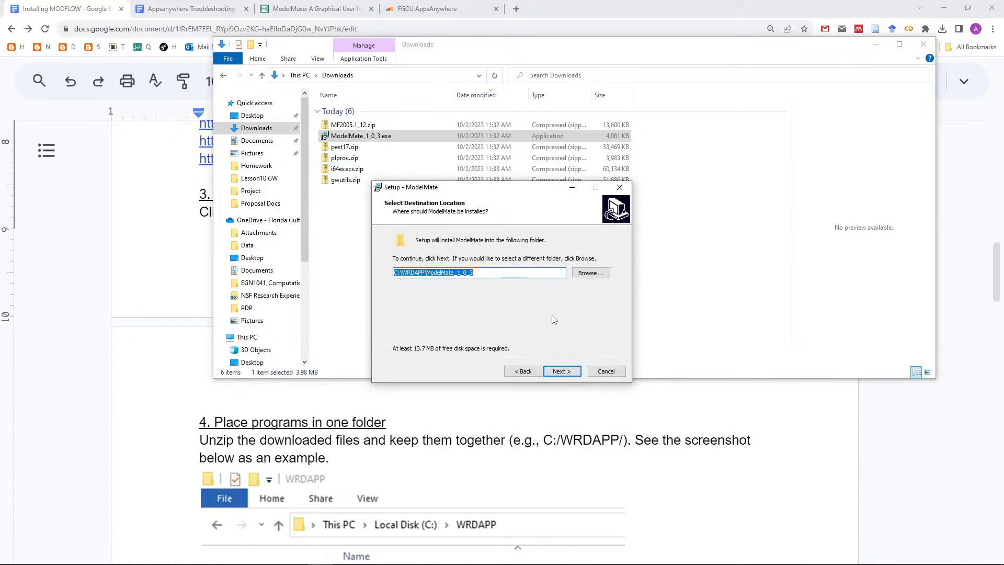
pyautogui.click(613, 373)
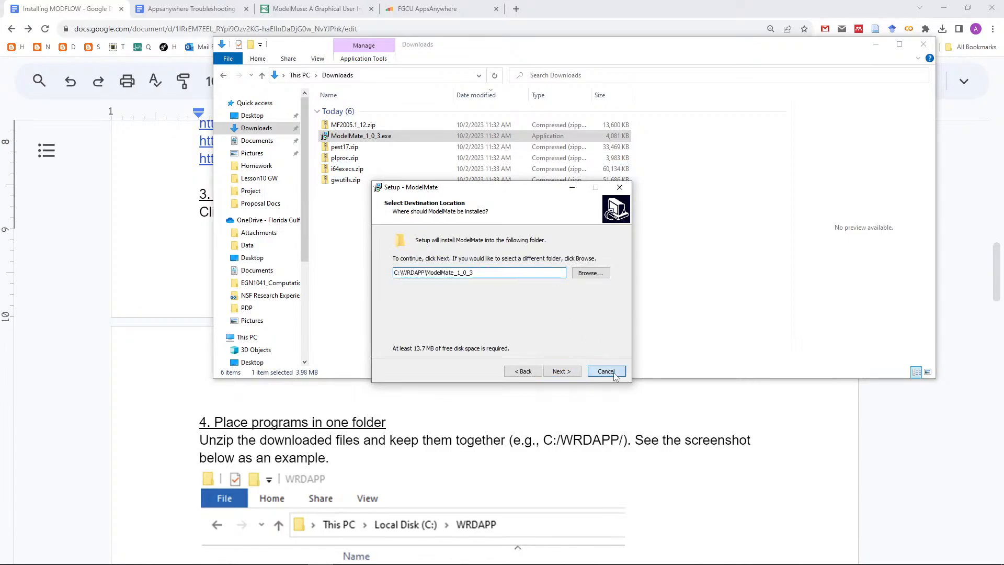
pyautogui.click(537, 338)
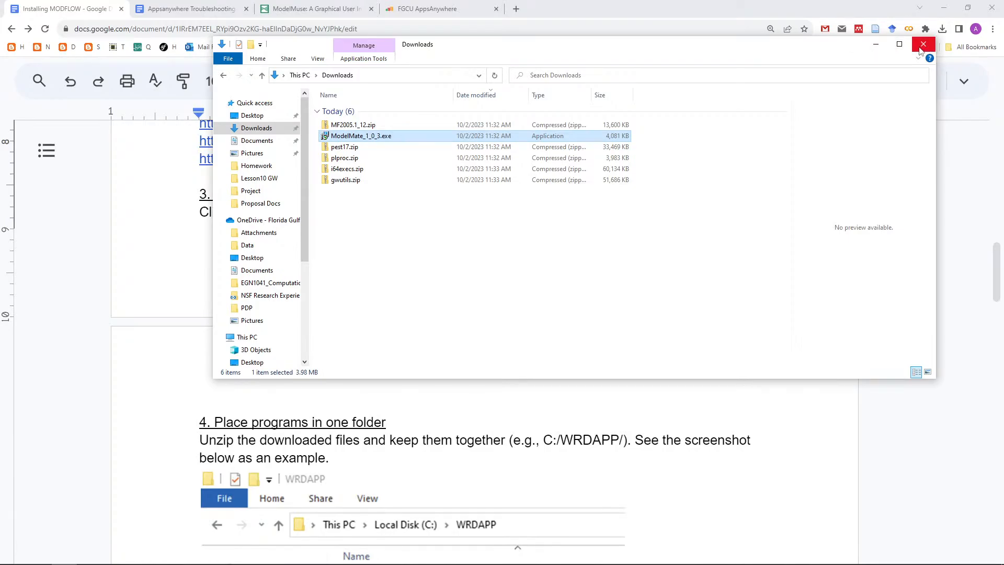
pyautogui.click(922, 46)
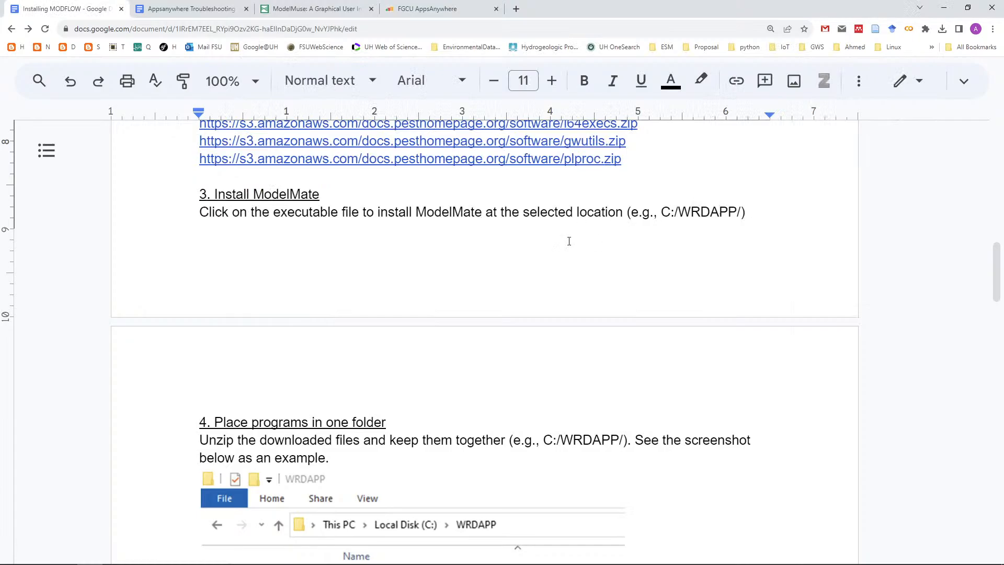
# Read the guide's Place programs in one folder section with its WRDAPP example screenshot, rechecking the PEST links above it.
pyautogui.scroll(-4, 556, 255)
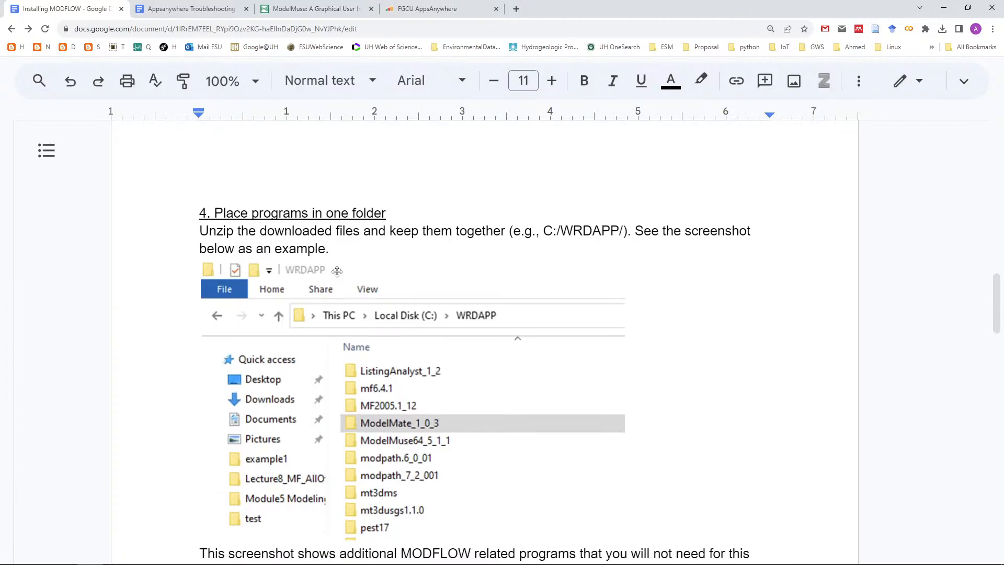
pyautogui.scroll(5, 336, 271)
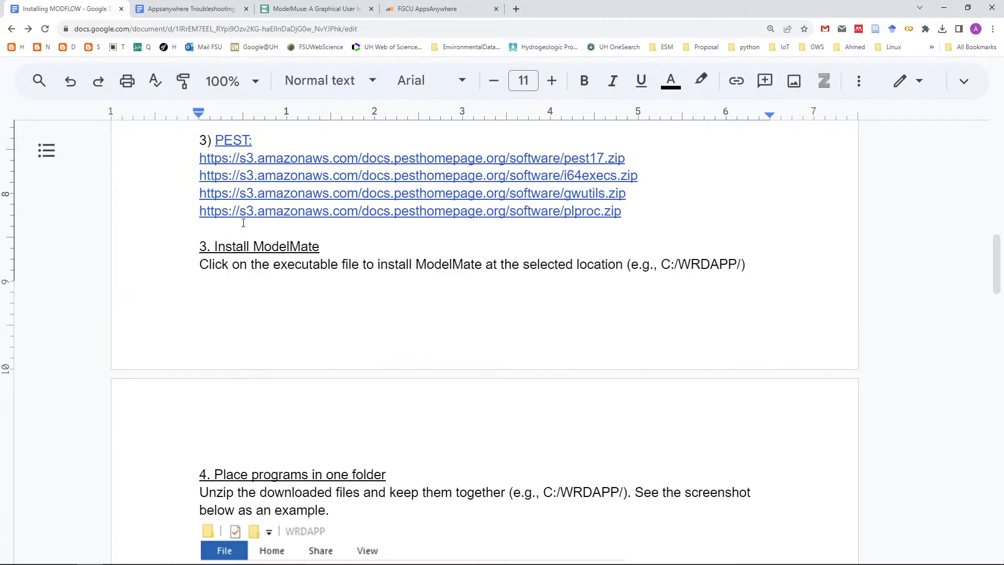
pyautogui.scroll(-5, 244, 223)
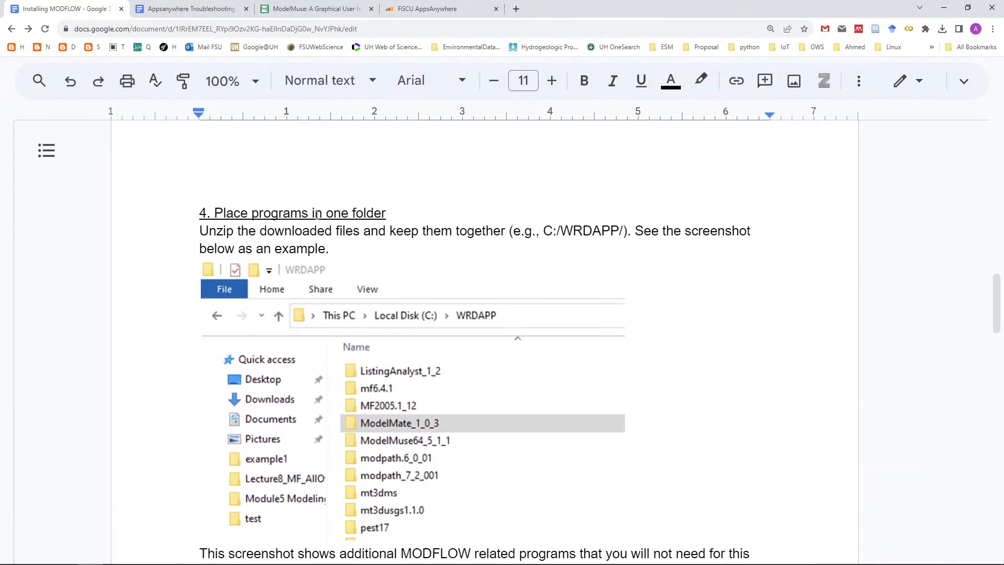
pyautogui.scroll(-1, 317, 216)
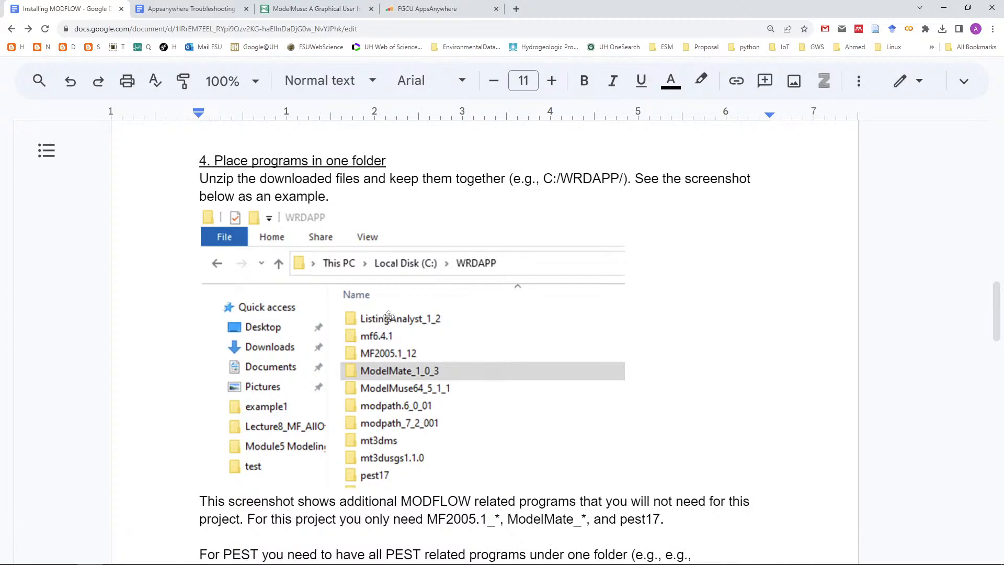
# Extract MF2005.1_12.zip into an MF2005.1_12 folder in Downloads, and close the extracted folder's window.
pyautogui.moveTo(366, 563)
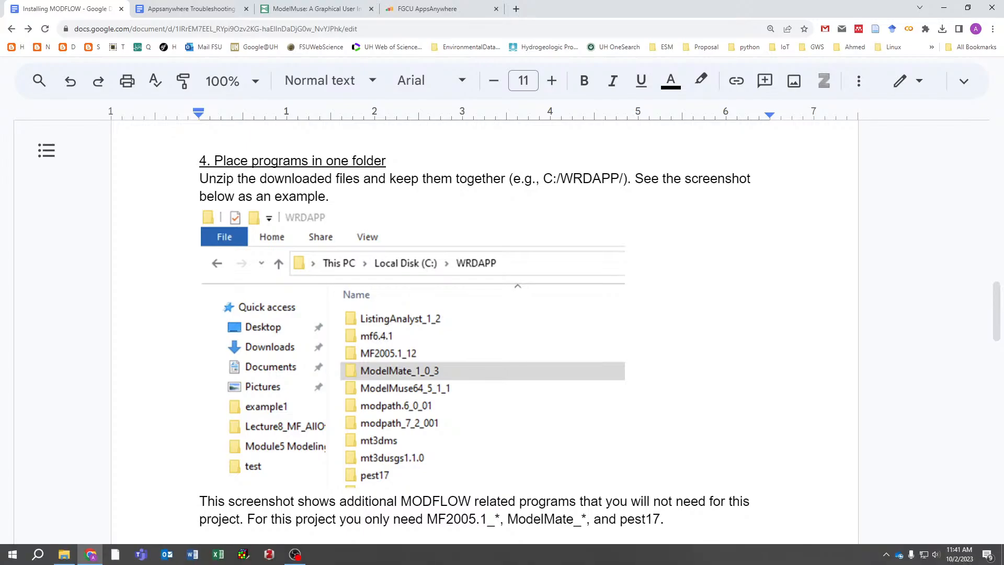
pyautogui.click(65, 558)
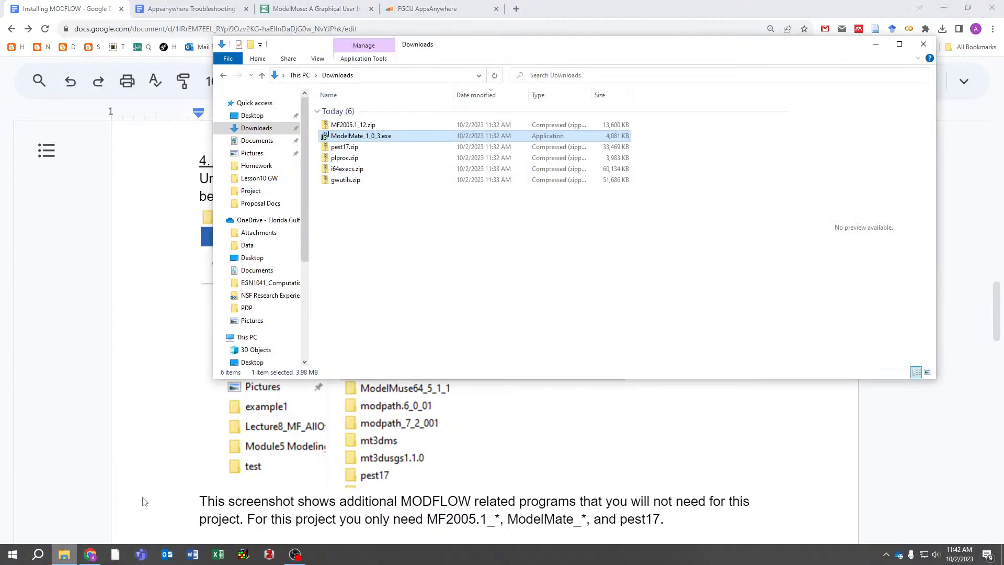
pyautogui.click(350, 126)
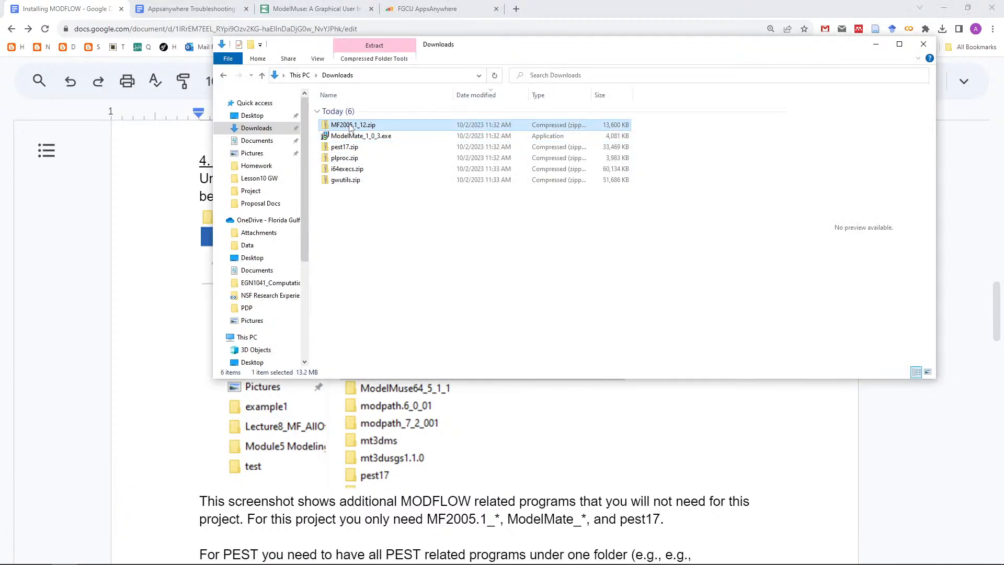
pyautogui.rightClick(351, 127)
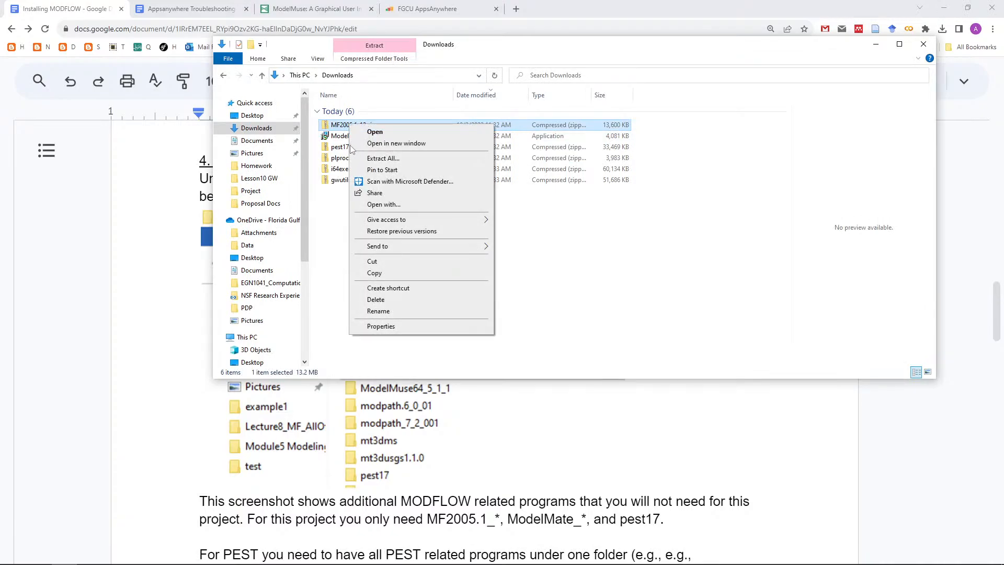
pyautogui.click(374, 158)
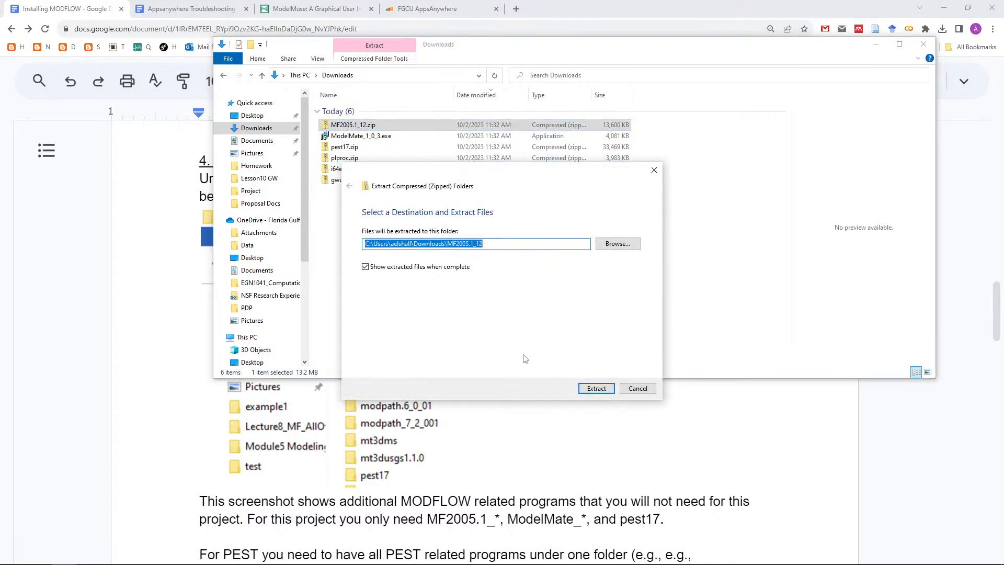
pyautogui.click(591, 388)
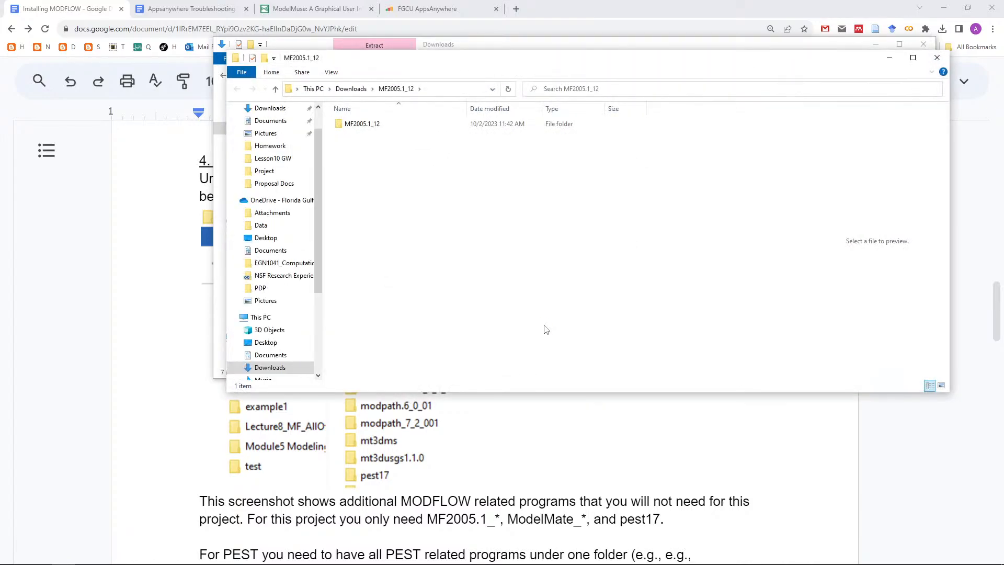
pyautogui.click(937, 58)
# Copy the inner MF2005.1_12 folder from the extracted MF2005.1_12 folder in Downloads.
pyautogui.doubleClick(339, 191)
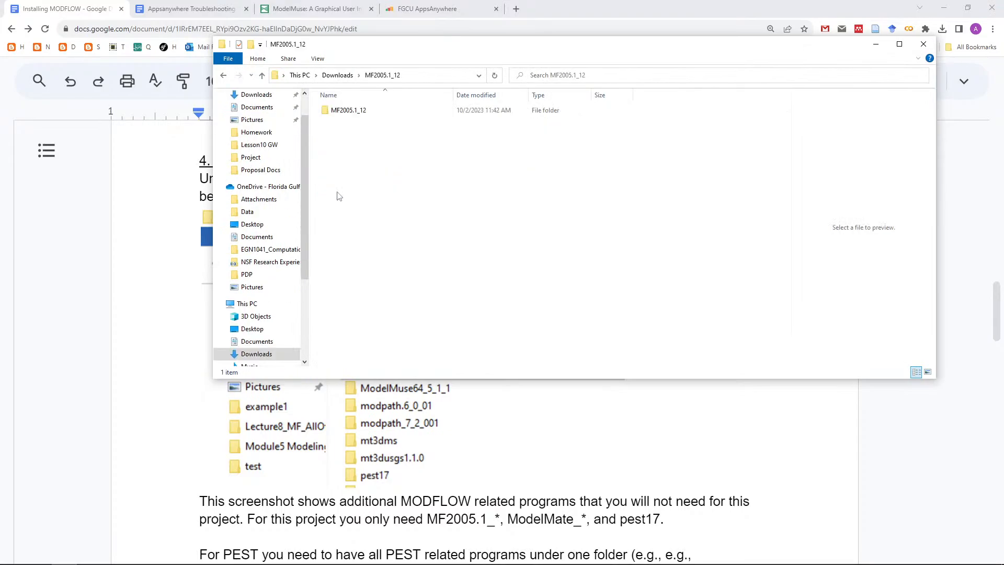
pyautogui.rightClick(334, 114)
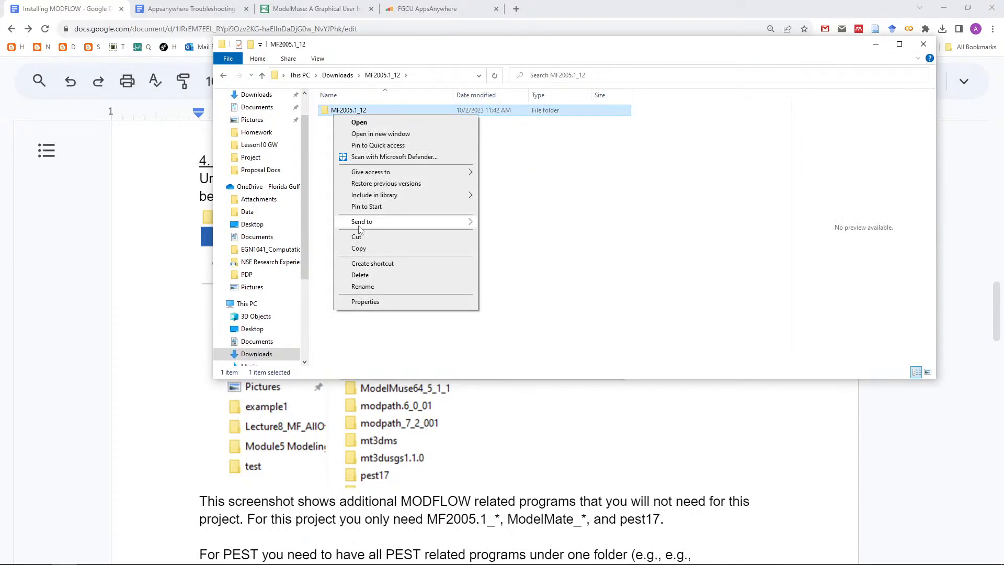
pyautogui.click(358, 248)
# Open the WRDAPP folder on Local Disk (C:), view the contents of its MF2005.1_12 folder, and return to WRDAPP.
pyautogui.scroll(-2, 290, 314)
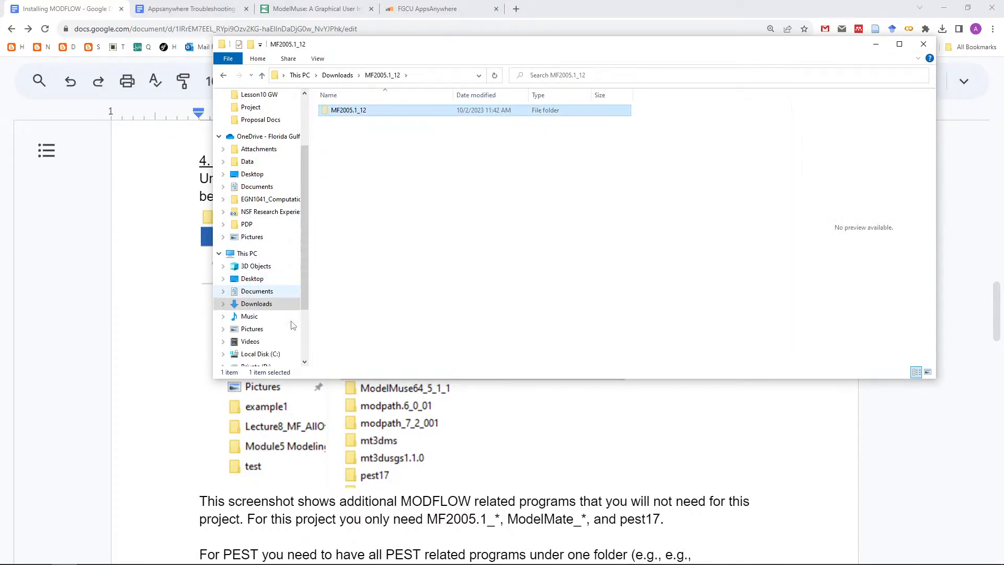
pyautogui.click(269, 329)
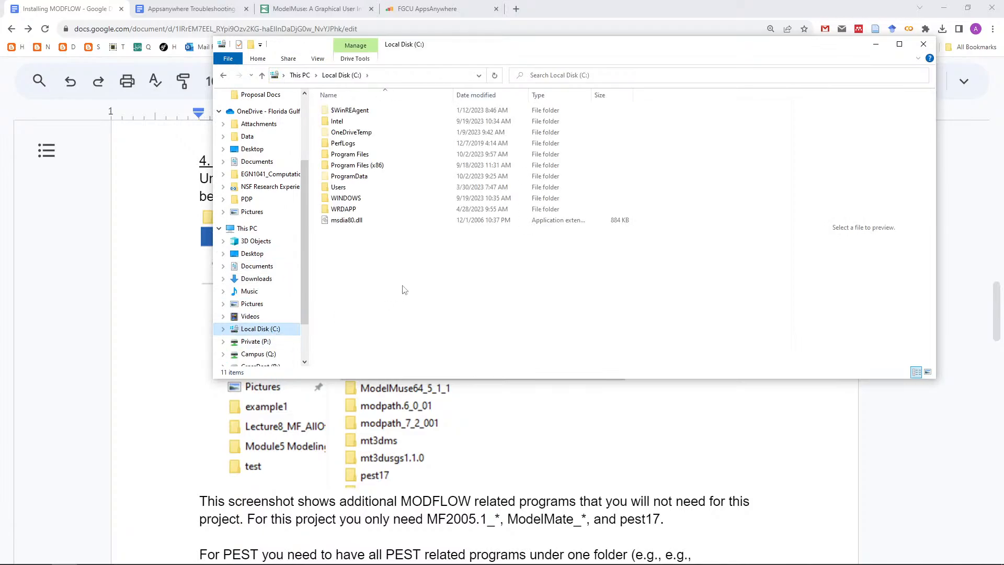
pyautogui.press('Down')
pyautogui.press('Down')
pyautogui.press('Down')
pyautogui.press('Down')
pyautogui.press('Down')
pyautogui.press('Down')
pyautogui.press('Down')
pyautogui.press('Down')
pyautogui.press('Down')
pyautogui.press('Down')
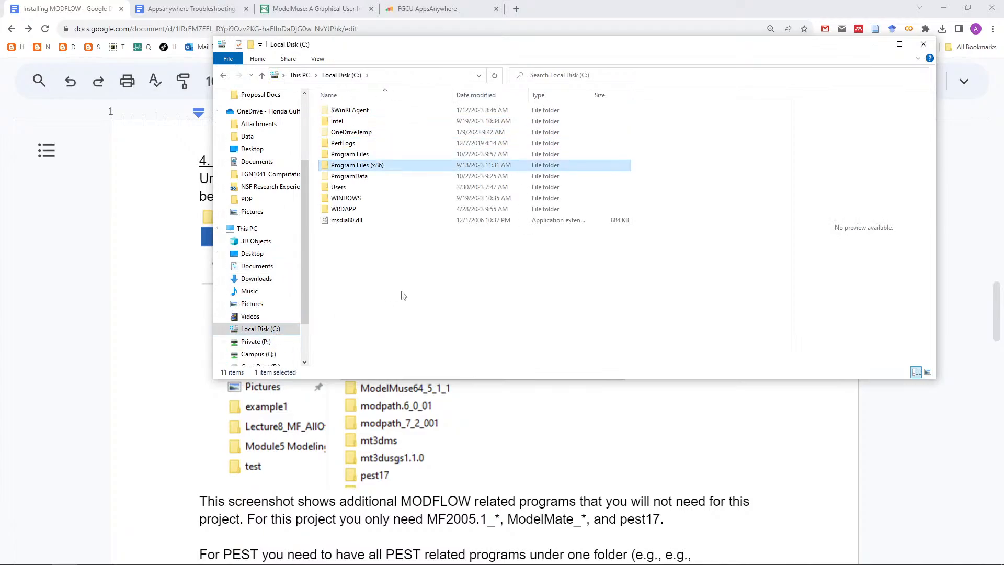
pyautogui.press('Return')
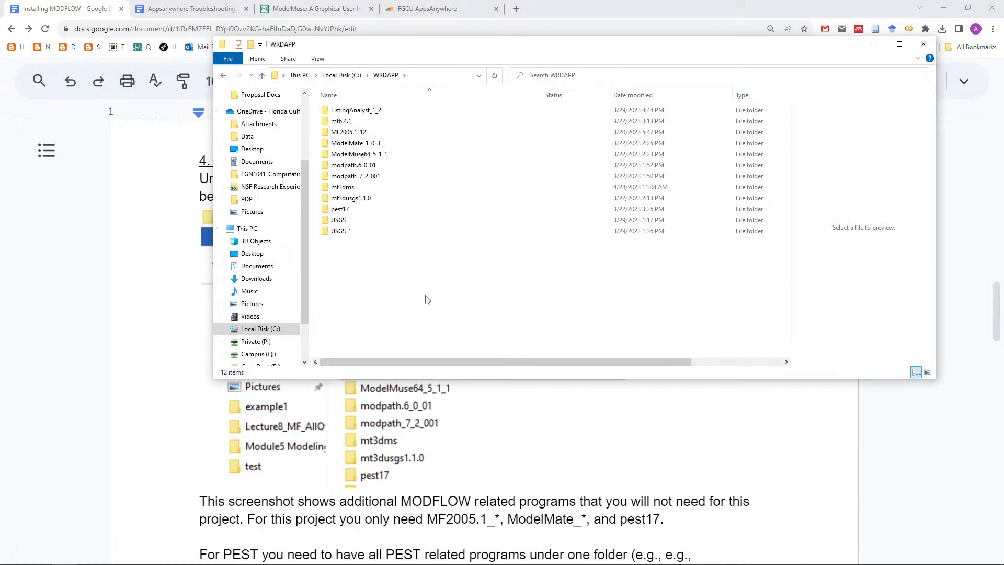
pyautogui.rightClick(427, 299)
pyautogui.click(397, 295)
pyautogui.doubleClick(343, 134)
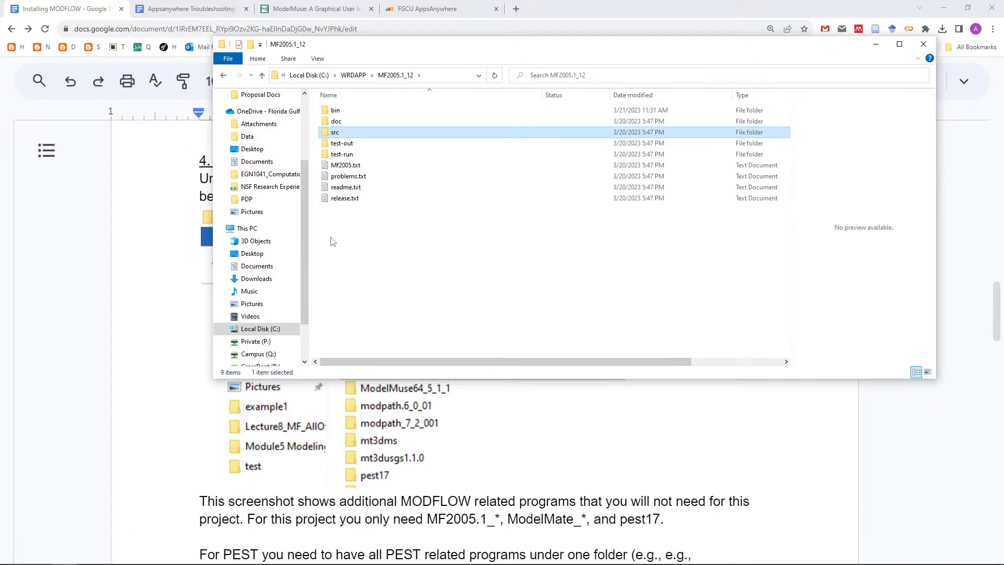
pyautogui.click(355, 73)
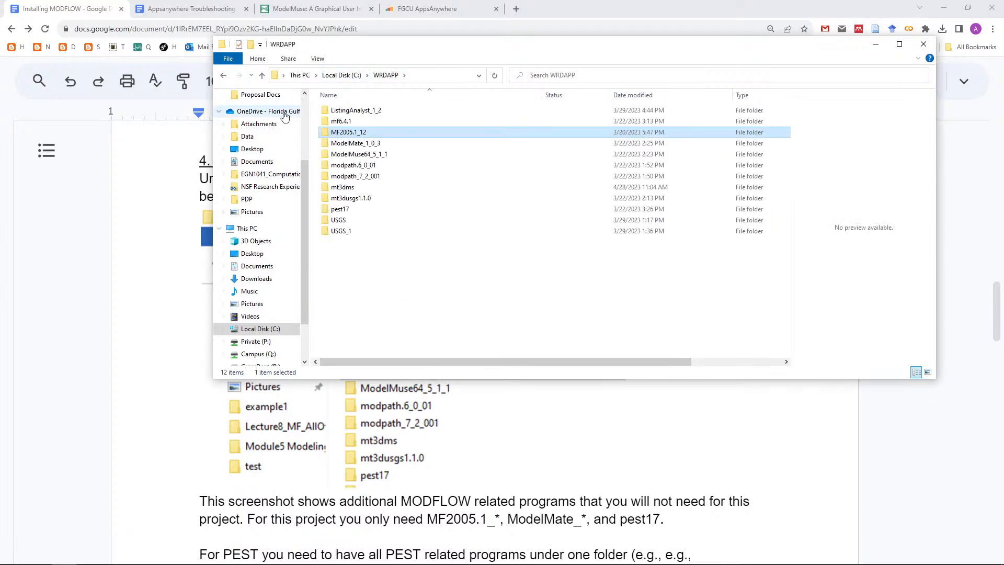
# Select gwutils.zip, i64execs.zip, plproc.zip and pest17.zip in Downloads, extract to the pest17 folder there, and close the extracted folder's window.
pyautogui.scroll(1, 251, 160)
pyautogui.scroll(2, 253, 162)
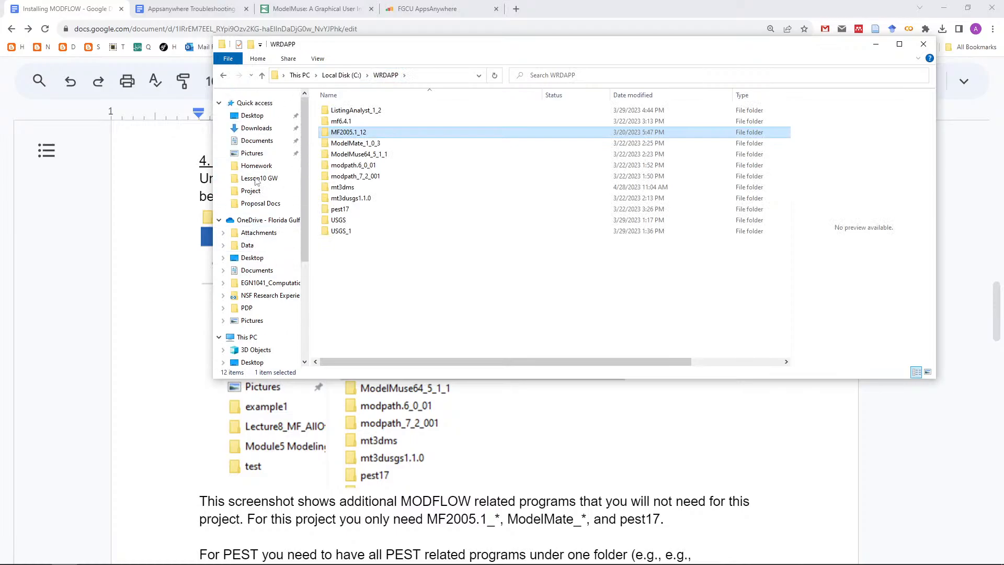
pyautogui.click(256, 129)
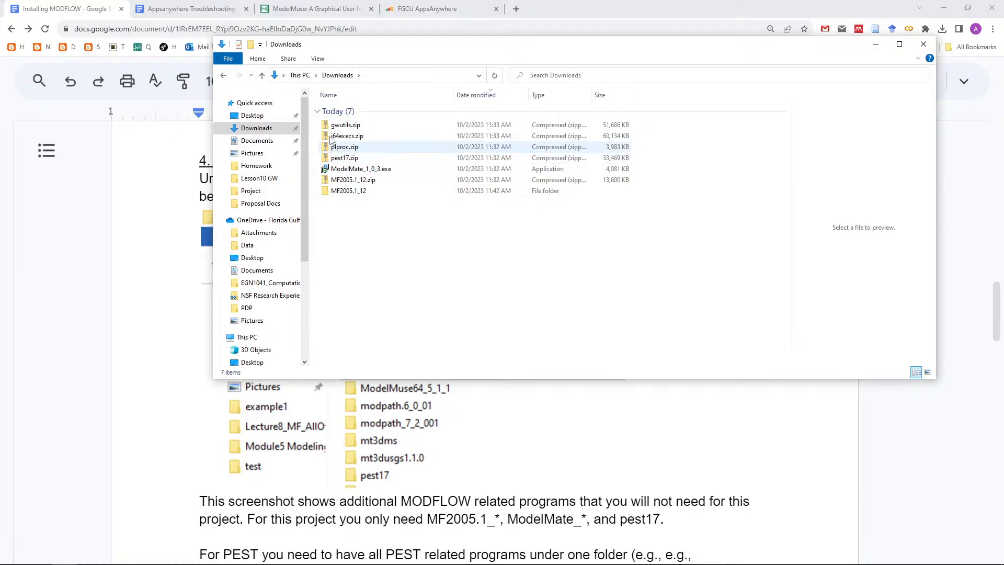
pyautogui.moveTo(315, 120); pyautogui.dragTo(339, 160)
pyautogui.rightClick(353, 158)
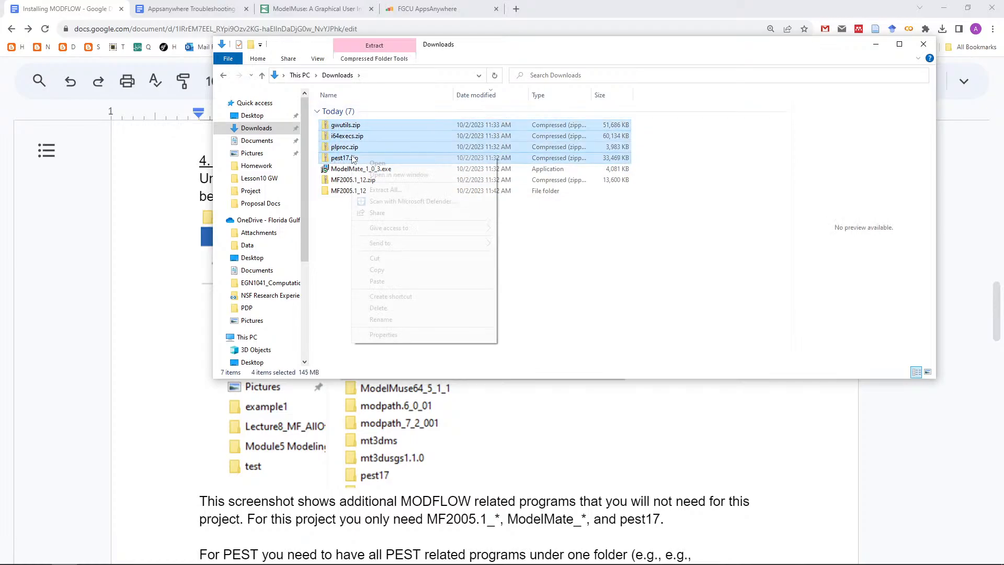
pyautogui.click(385, 189)
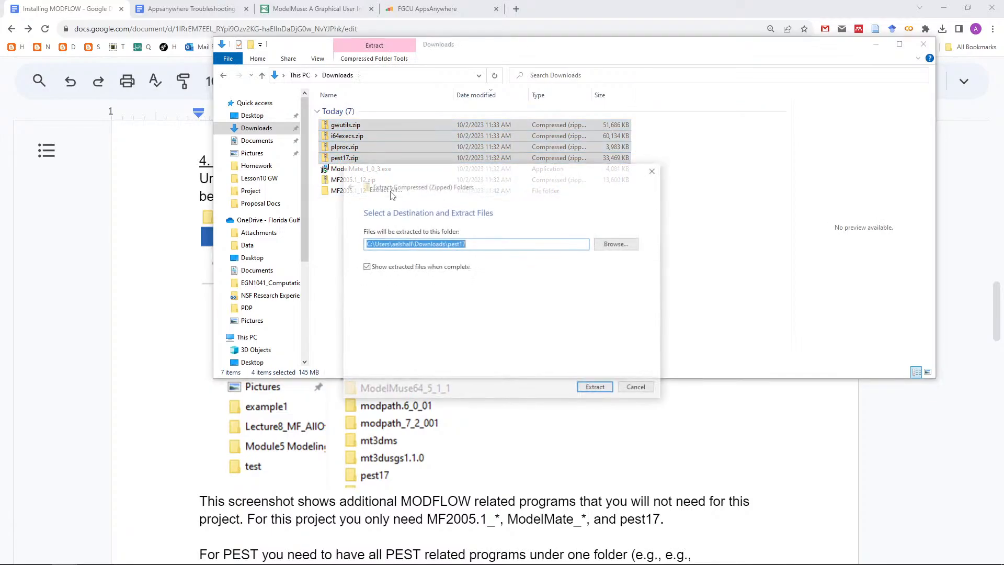
pyautogui.click(596, 388)
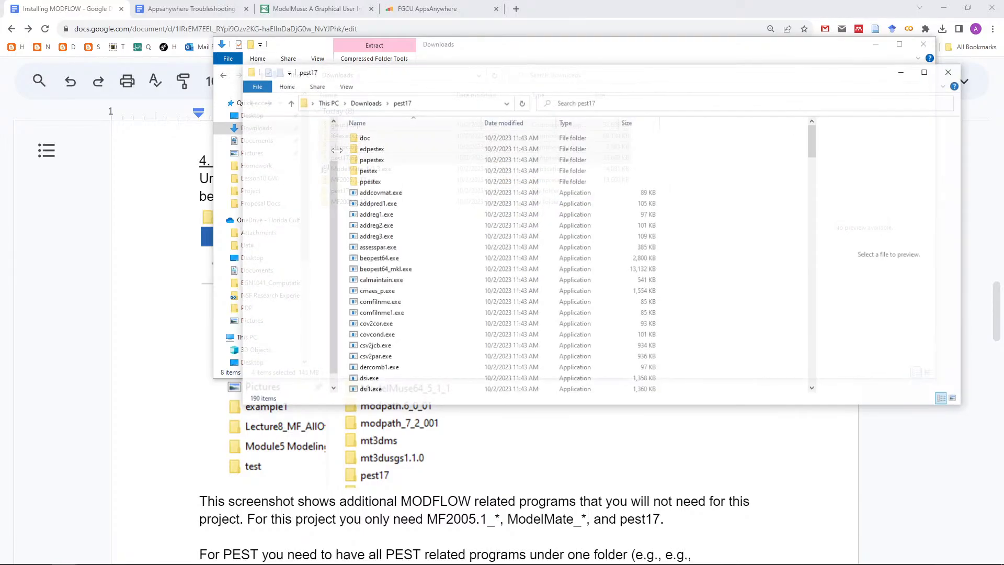
pyautogui.click(949, 71)
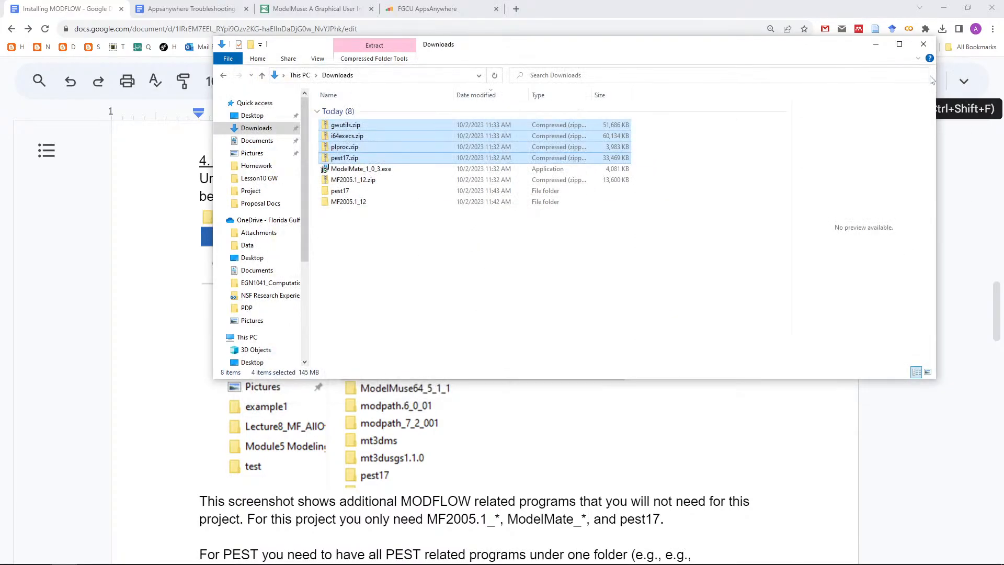
# Extract gwutils.zip into a gwutils folder in Downloads.
pyautogui.click(438, 248)
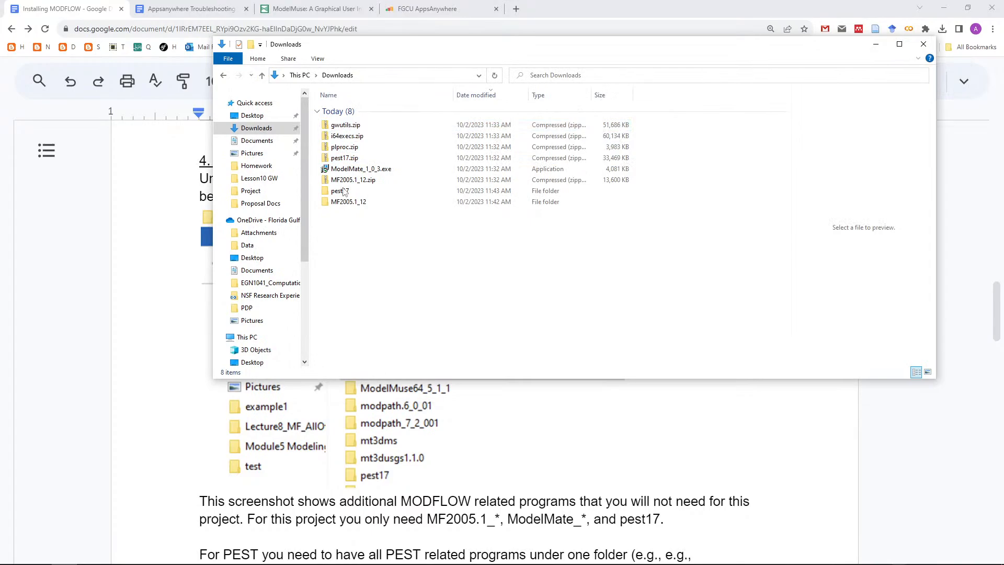
pyautogui.click(341, 125)
pyautogui.rightClick(341, 125)
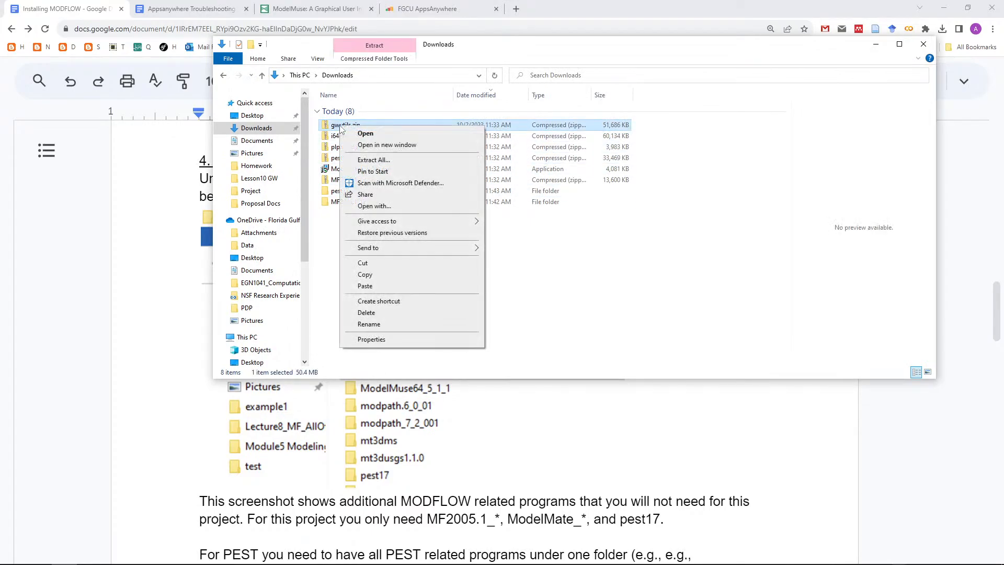
pyautogui.click(366, 160)
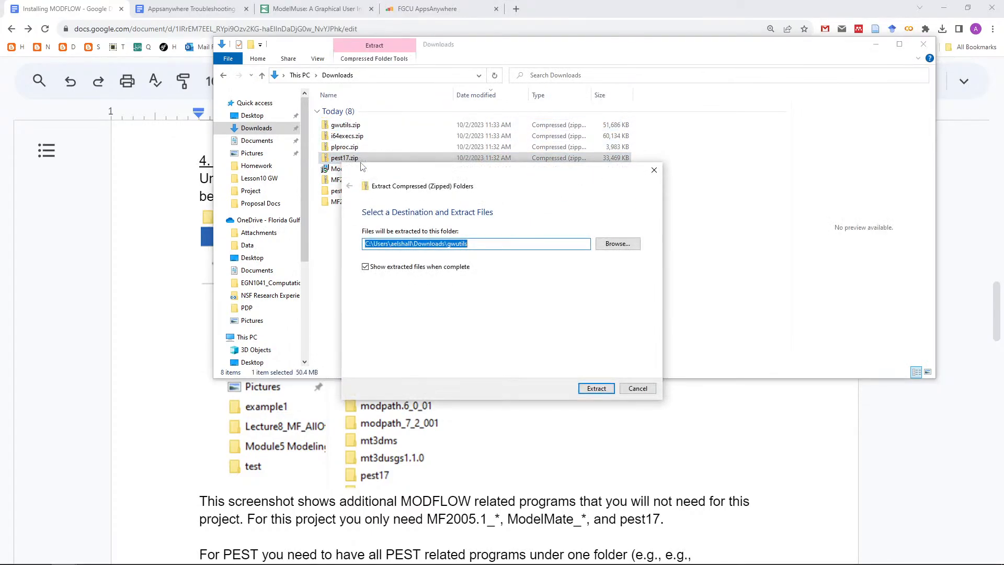
pyautogui.click(597, 388)
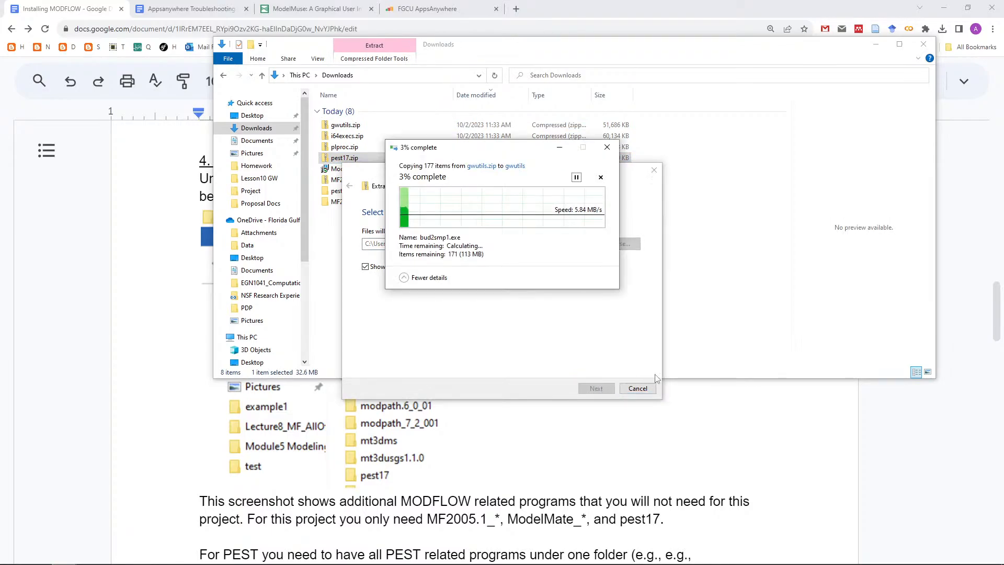
# Extract i64execs.zip into an i64execs folder in Downloads.
pyautogui.rightClick(353, 138)
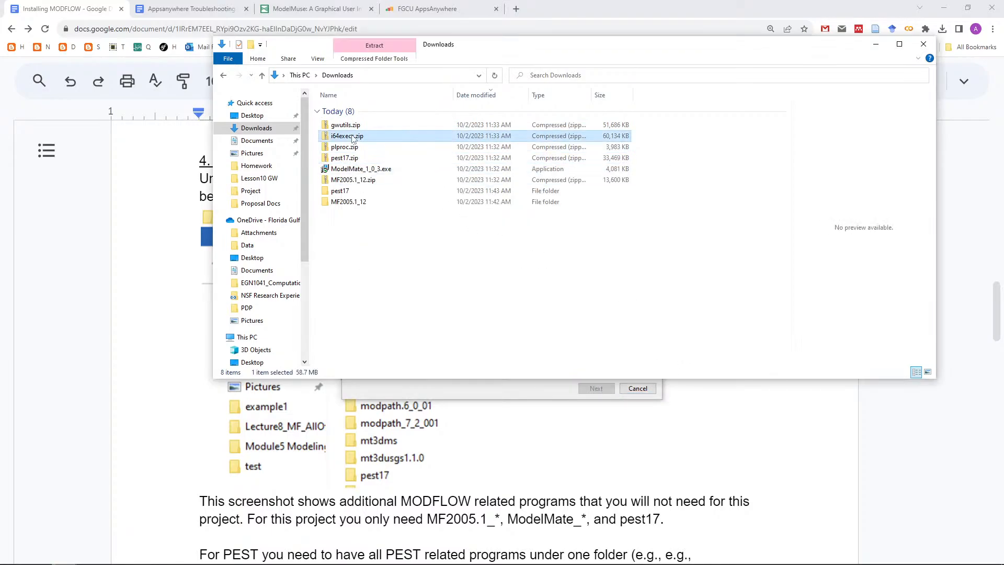
pyautogui.click(385, 169)
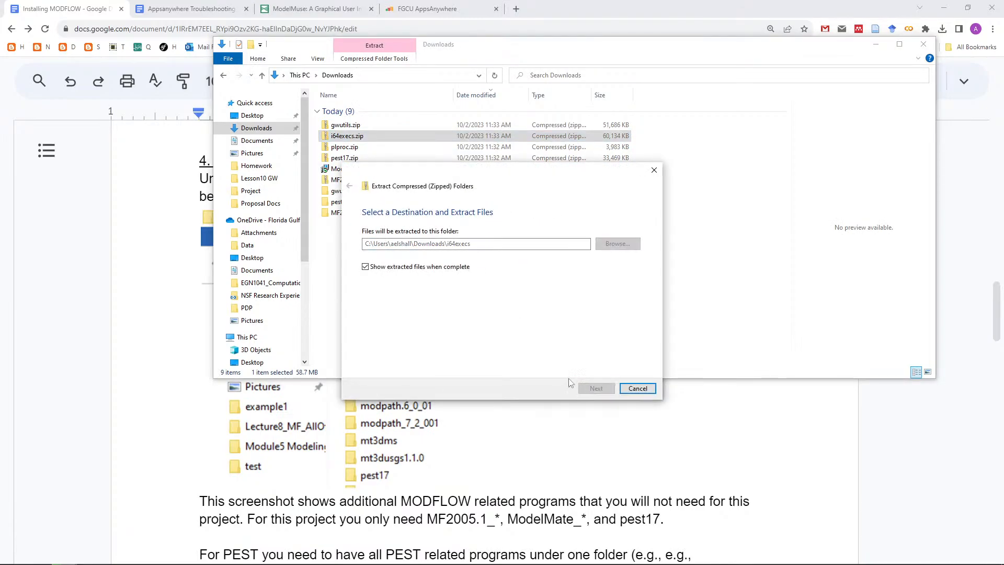
pyautogui.click(340, 300)
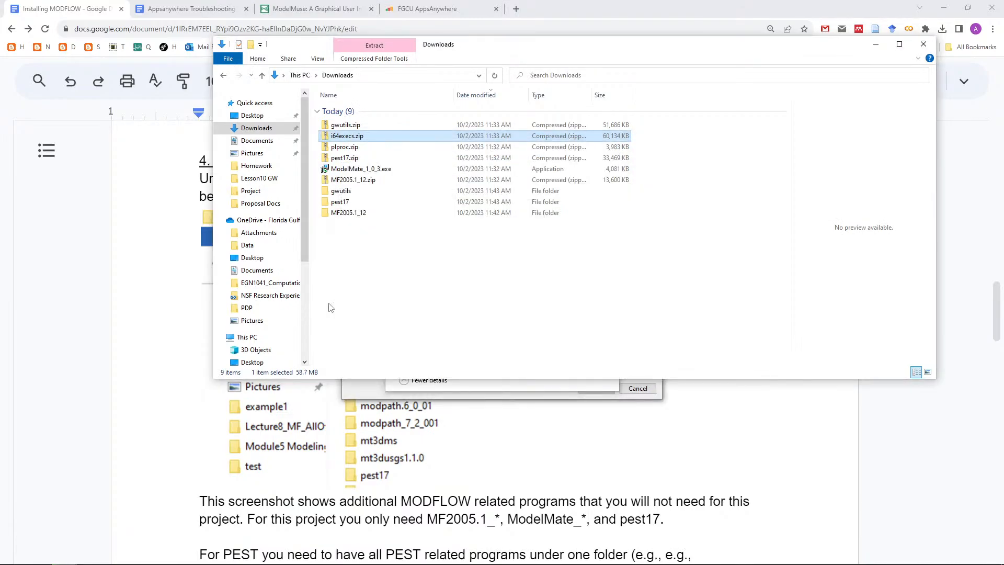
# Extract plproc.zip into a plproc folder in Downloads, and close the i64execs, plproc and gwutils folder windows.
pyautogui.click(340, 149)
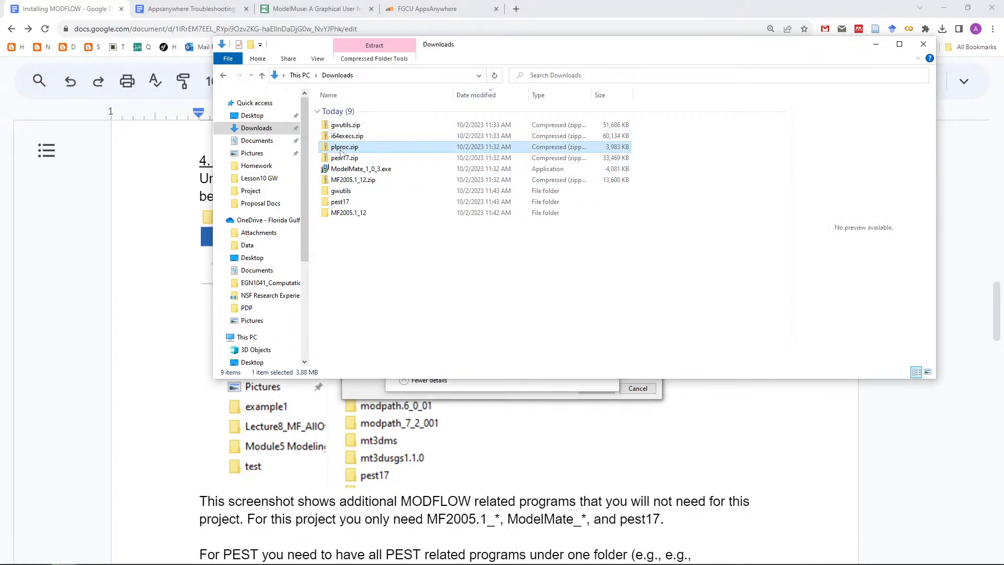
pyautogui.rightClick(341, 152)
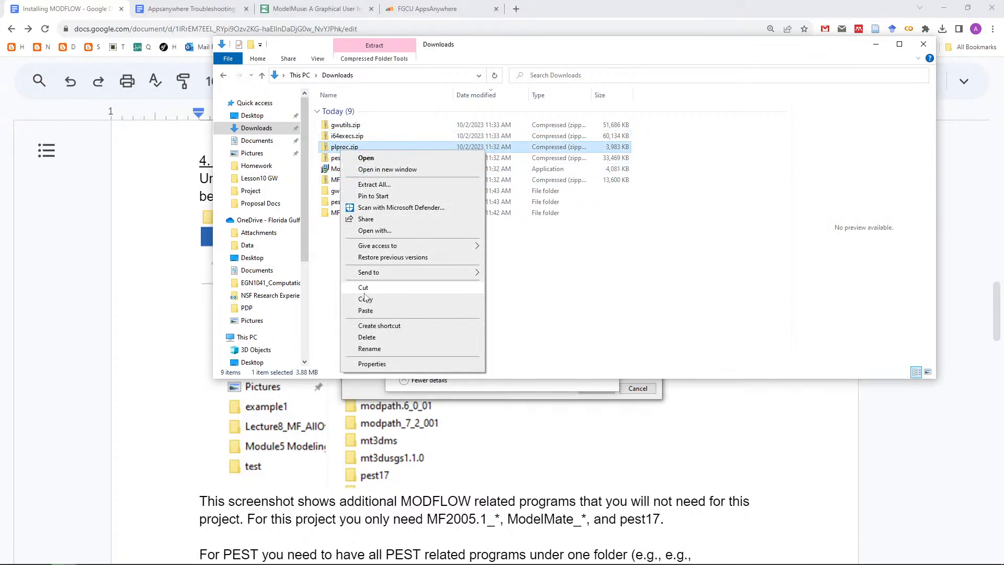
pyautogui.click(372, 184)
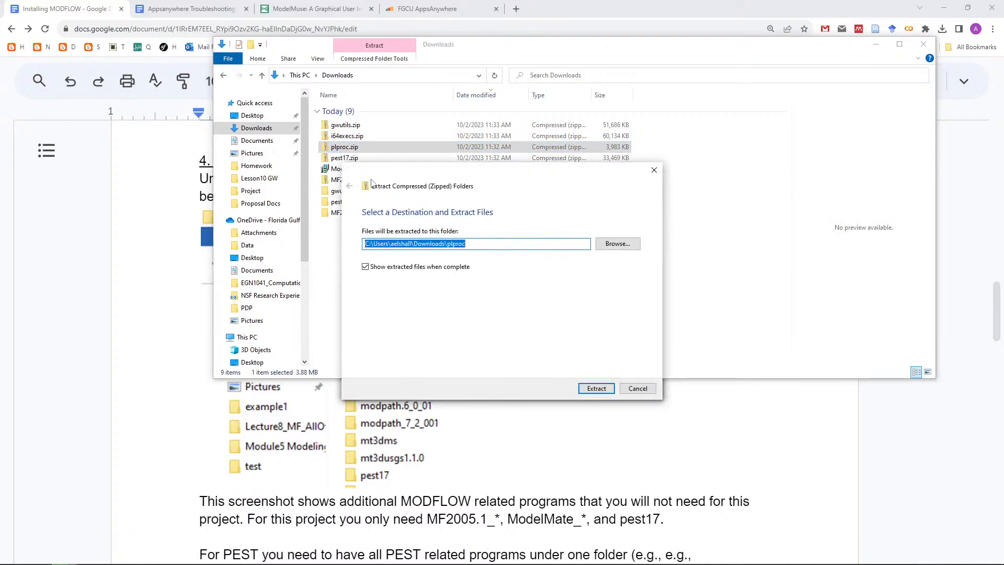
pyautogui.click(594, 387)
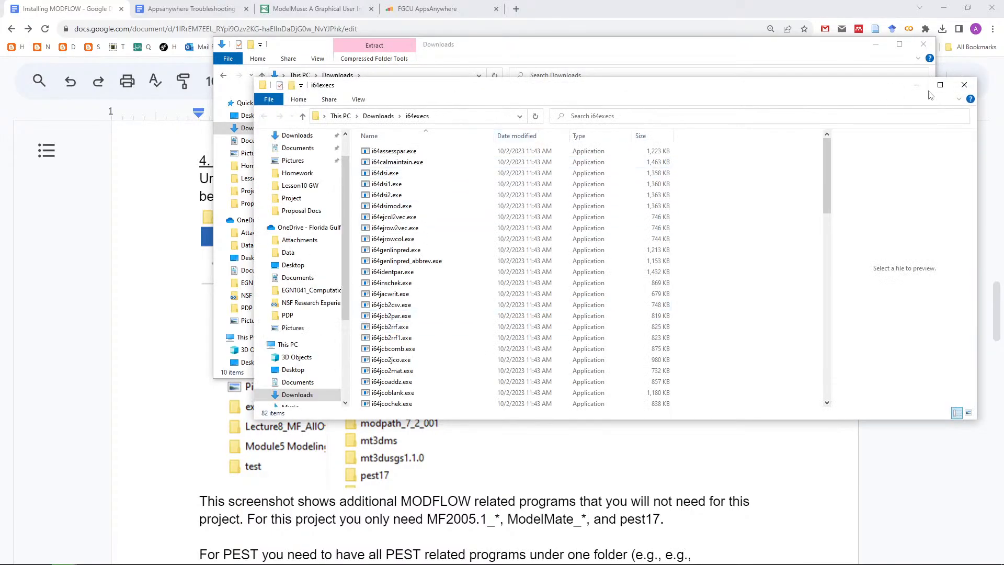
pyautogui.click(963, 85)
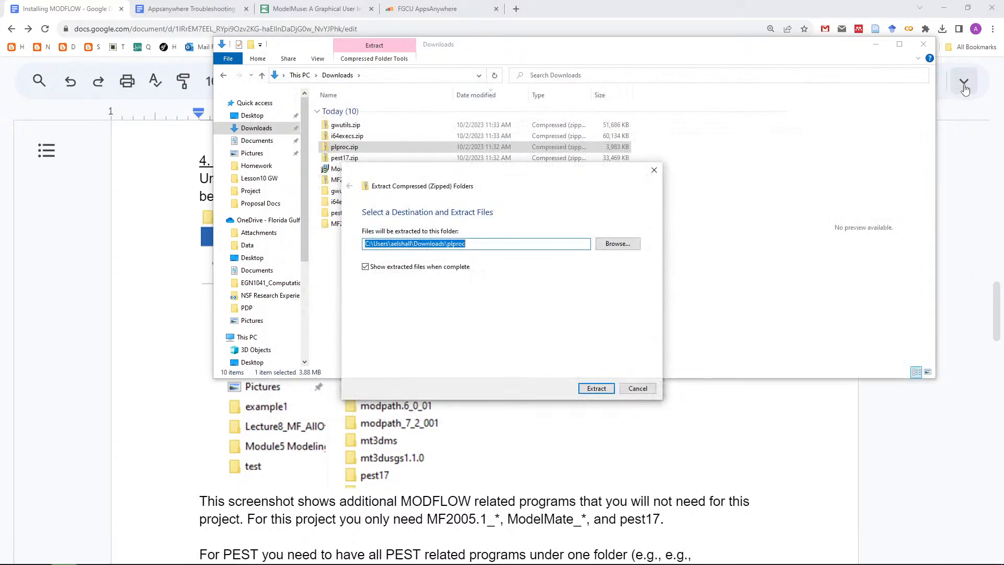
pyautogui.click(590, 389)
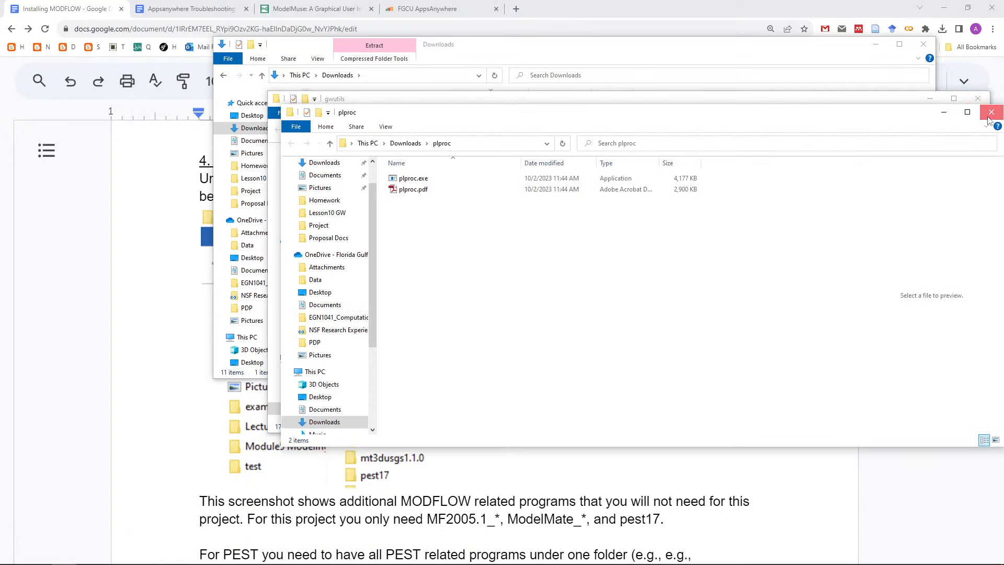
pyautogui.click(988, 116)
pyautogui.click(977, 99)
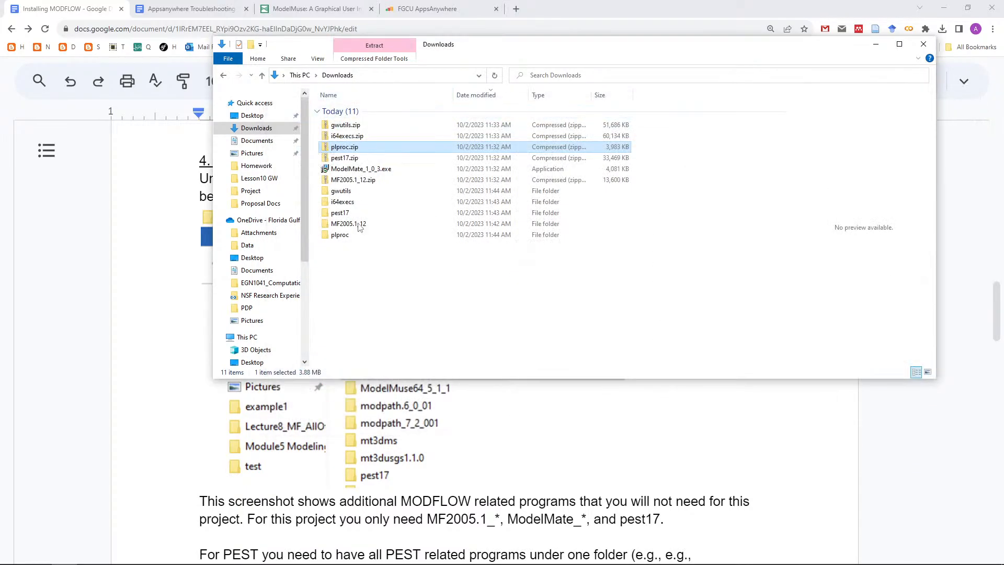
# Delete the MF2005.1_12 folder, ModelMate_1_0_3.exe and all the zip files from Downloads.
pyautogui.click(356, 275)
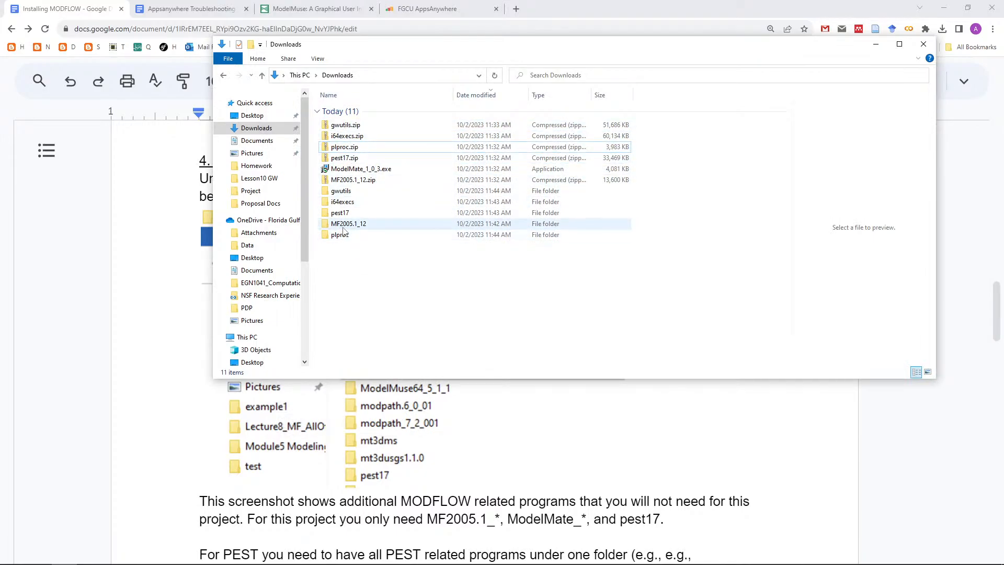
pyautogui.click(344, 229)
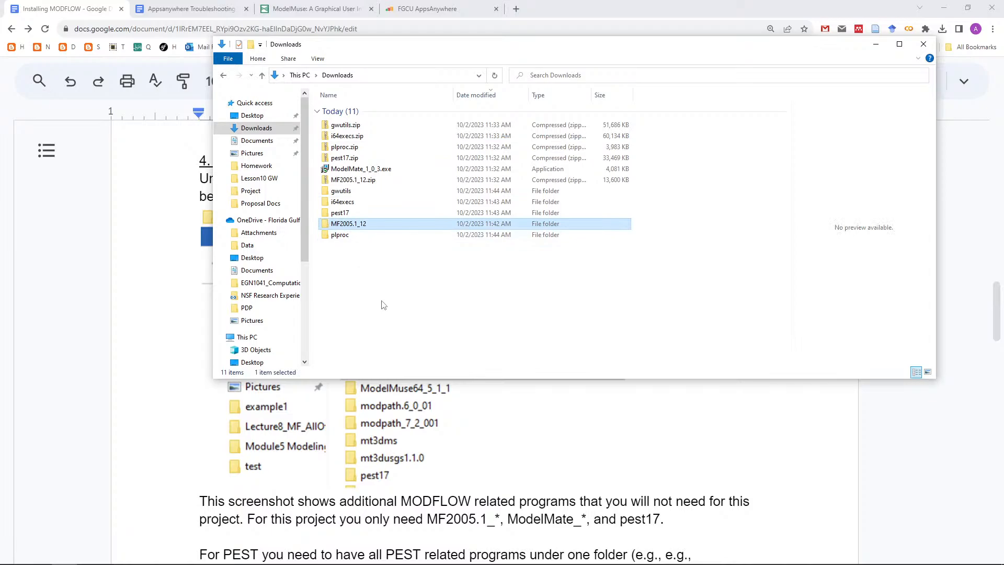
pyautogui.press('Delete')
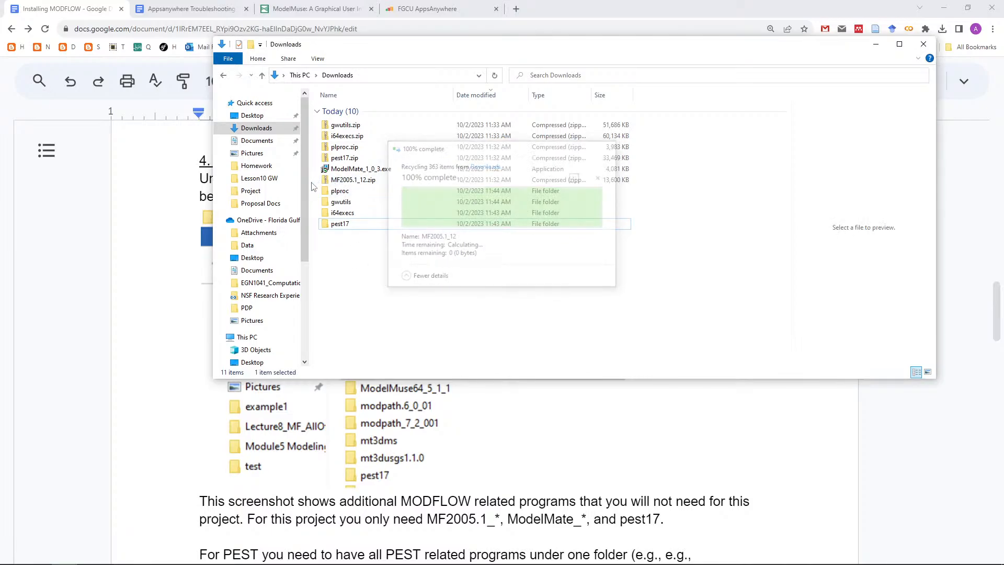
pyautogui.moveTo(316, 180); pyautogui.dragTo(335, 165)
pyautogui.press('Delete')
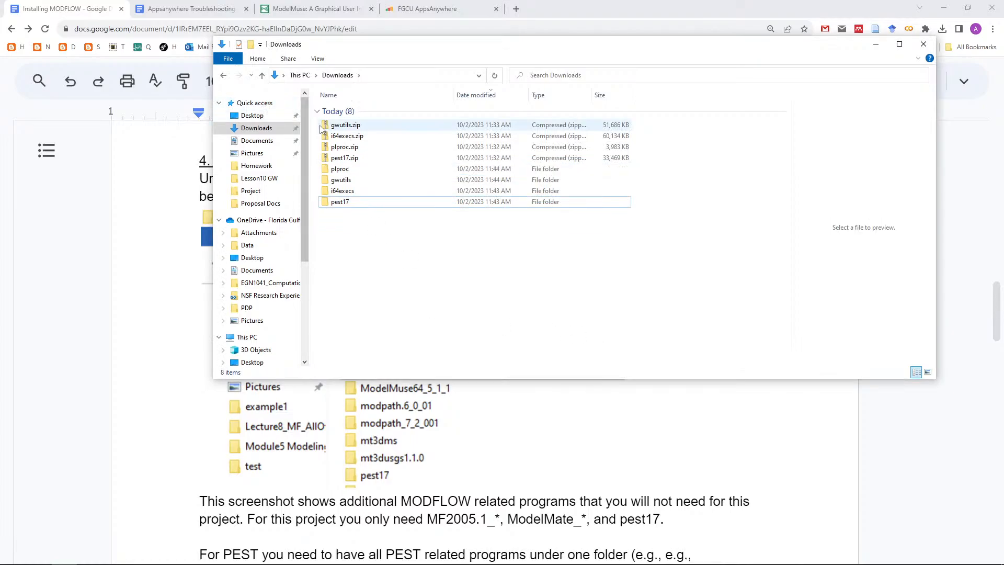
pyautogui.moveTo(318, 148); pyautogui.dragTo(329, 125)
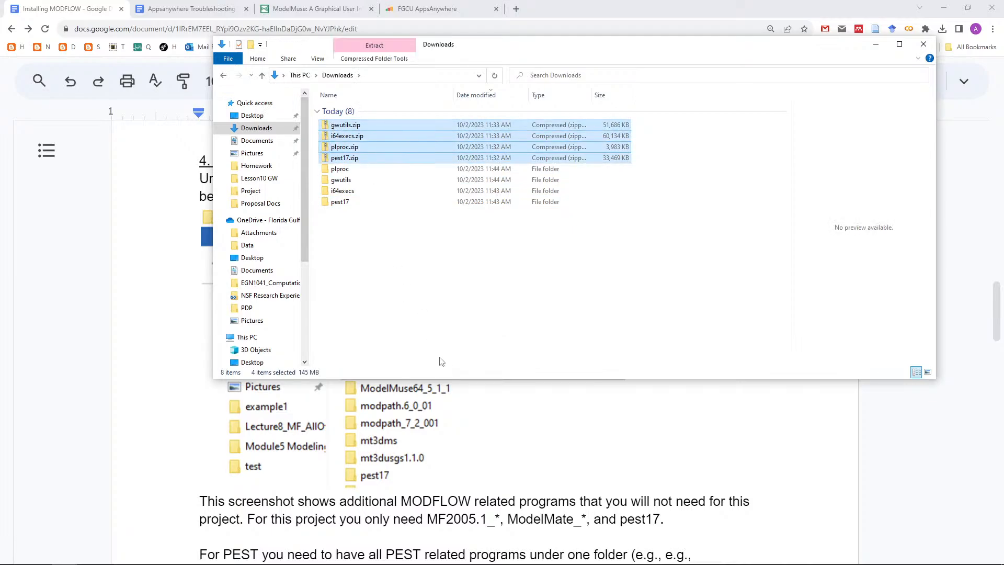
pyautogui.press('Delete')
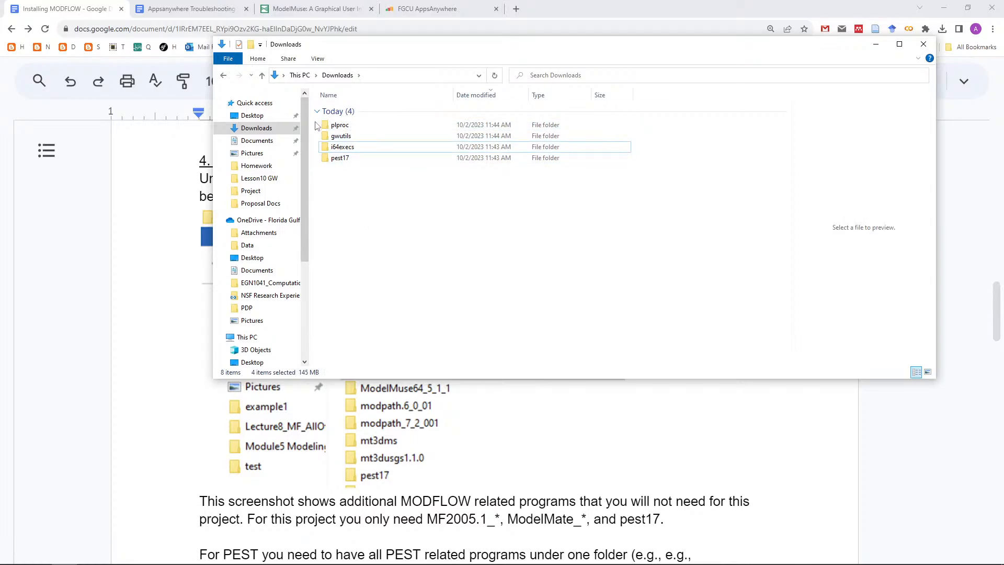
# Move the plproc, gwutils and i64execs folders into the pest17 folder in Downloads, retrying the move for i64execs.
pyautogui.moveTo(317, 121); pyautogui.dragTo(329, 150)
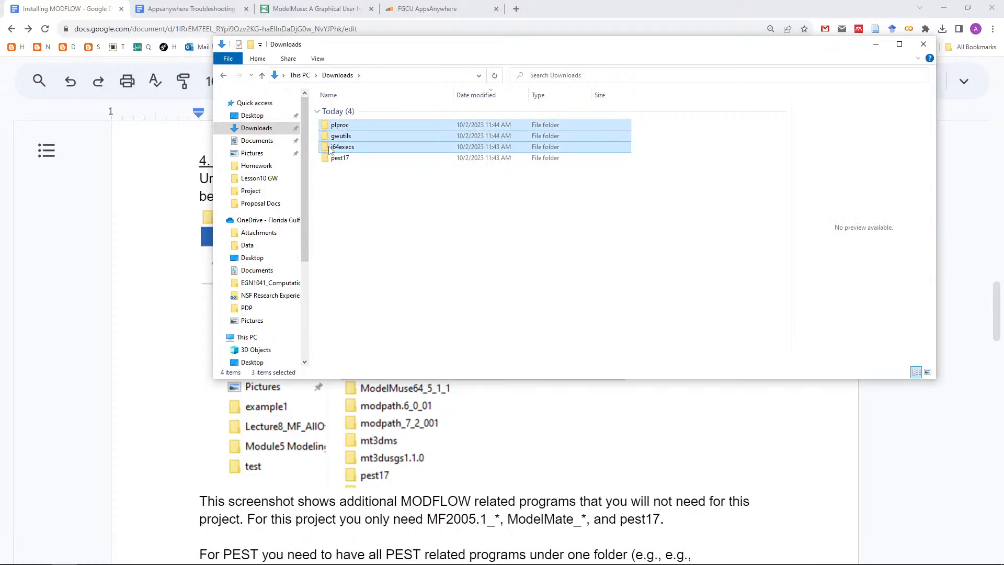
pyautogui.rightClick(329, 150)
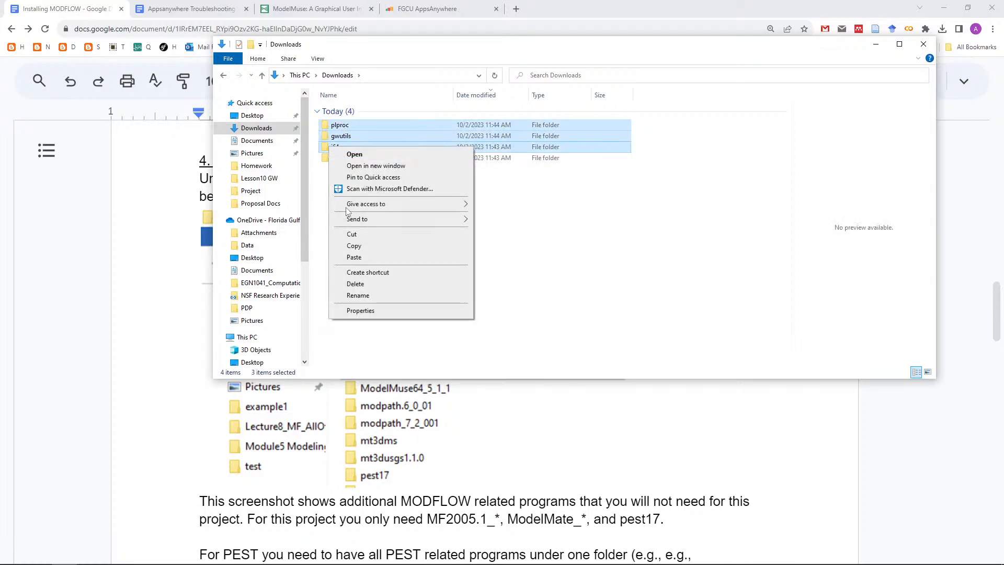
pyautogui.click(351, 233)
pyautogui.doubleClick(339, 158)
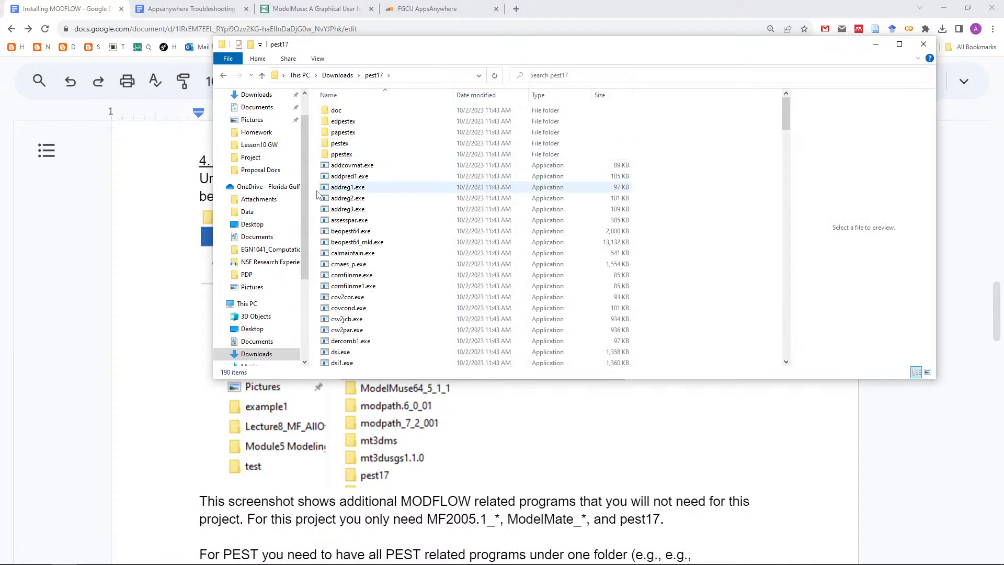
pyautogui.rightClick(314, 194)
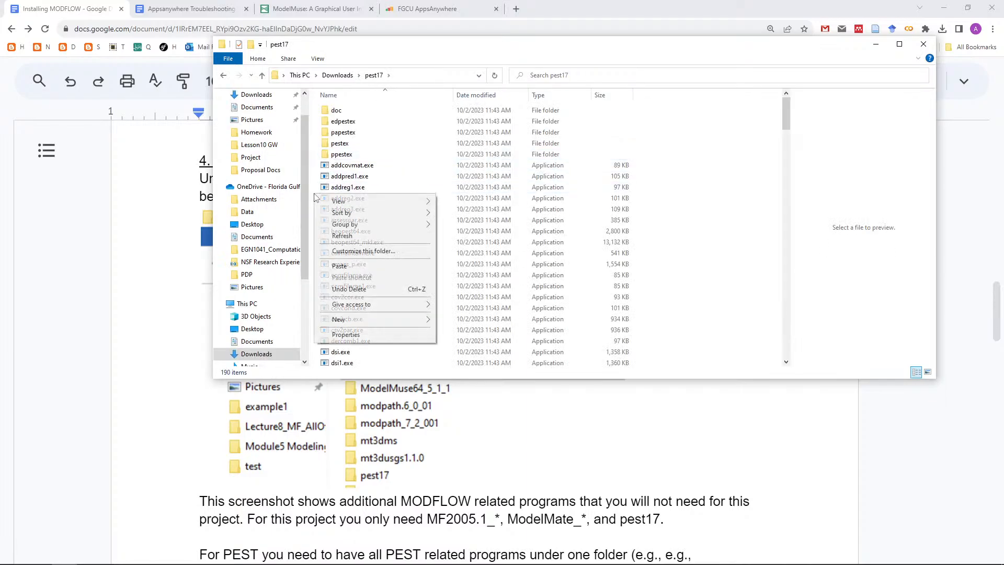
pyautogui.click(335, 265)
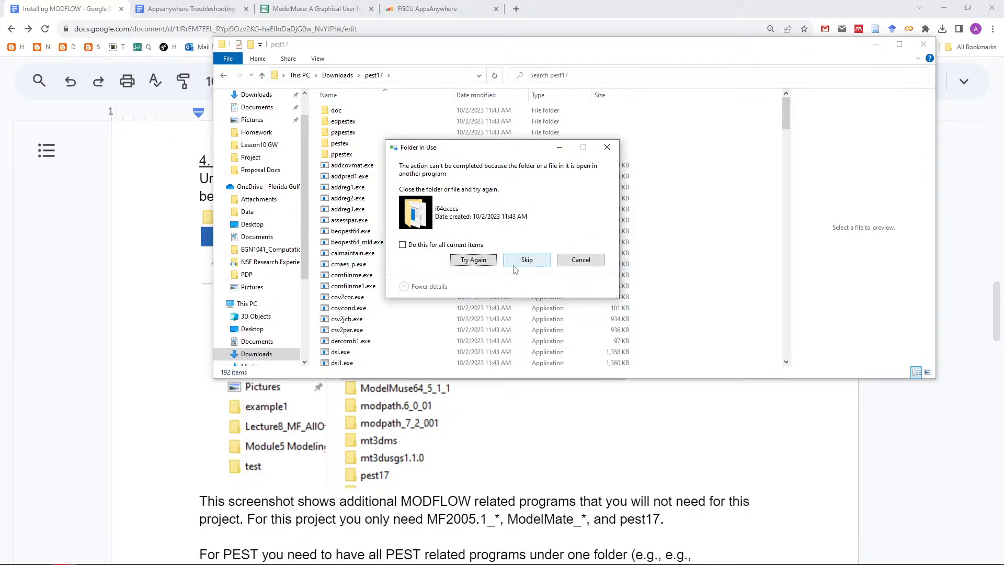
pyautogui.click(473, 261)
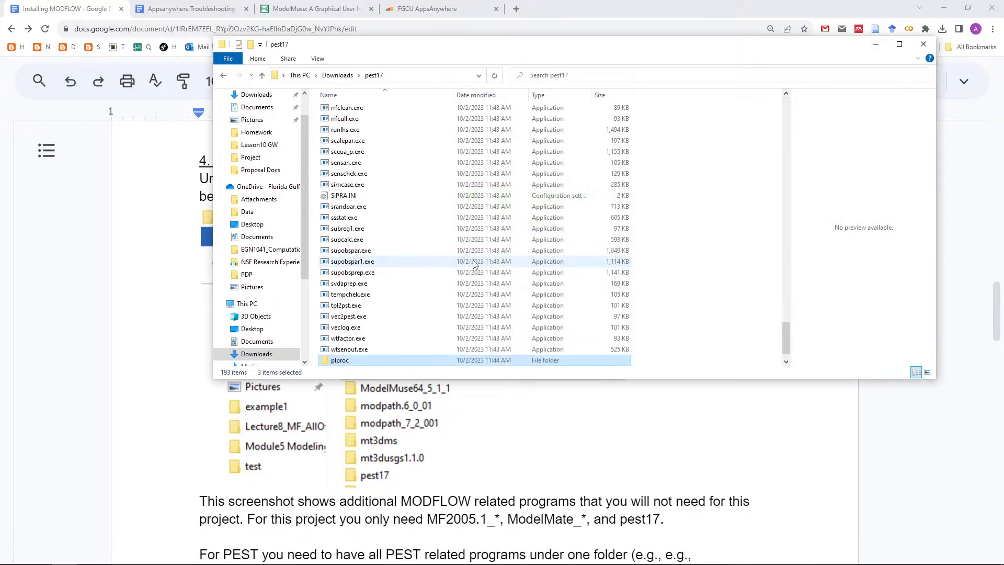
pyautogui.scroll(5, 651, 224)
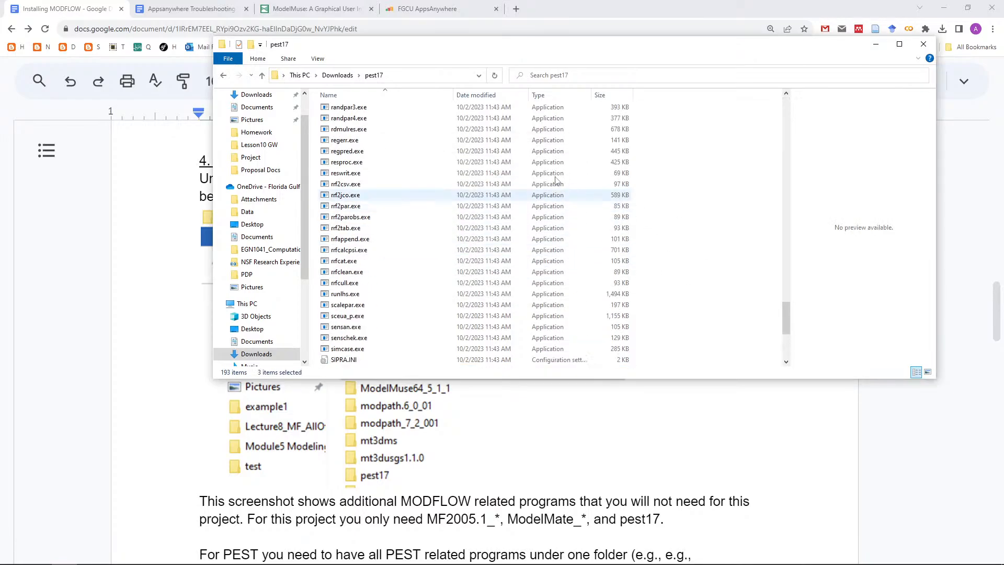
# Cut the pest17 folder in Downloads and open the WRDAPP folder on Local Disk (C:).
pyautogui.click(328, 76)
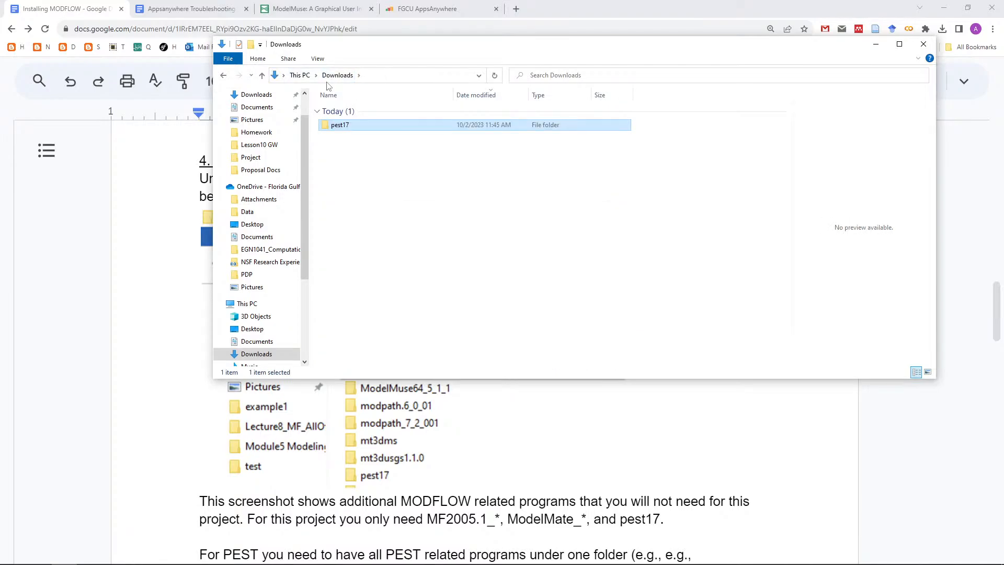
pyautogui.rightClick(332, 129)
pyautogui.click(356, 246)
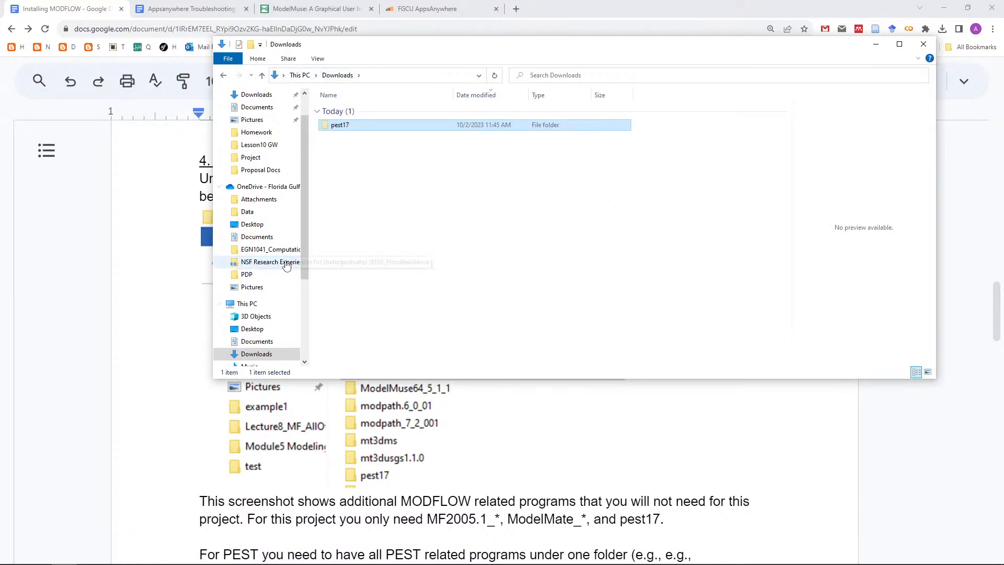
pyautogui.scroll(-3, 287, 266)
pyautogui.click(287, 282)
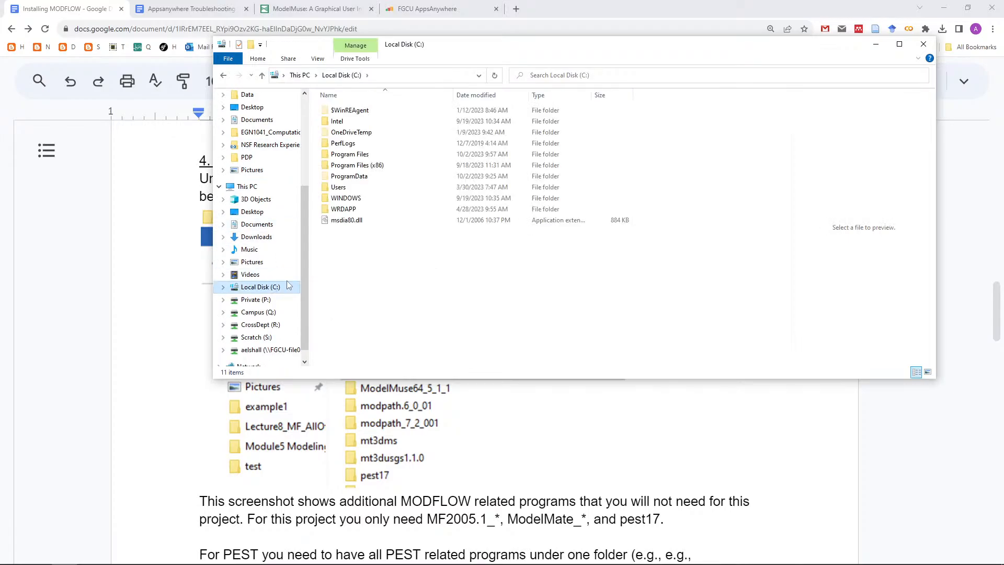
pyautogui.doubleClick(345, 209)
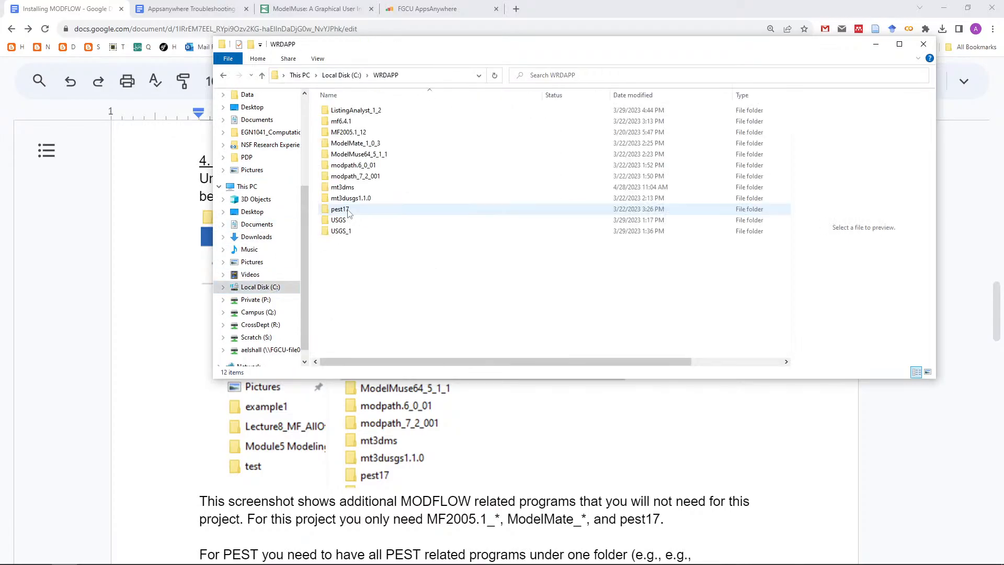
# Open the existing pest17 folder in WRDAPP and look through its program files.
pyautogui.click(344, 210)
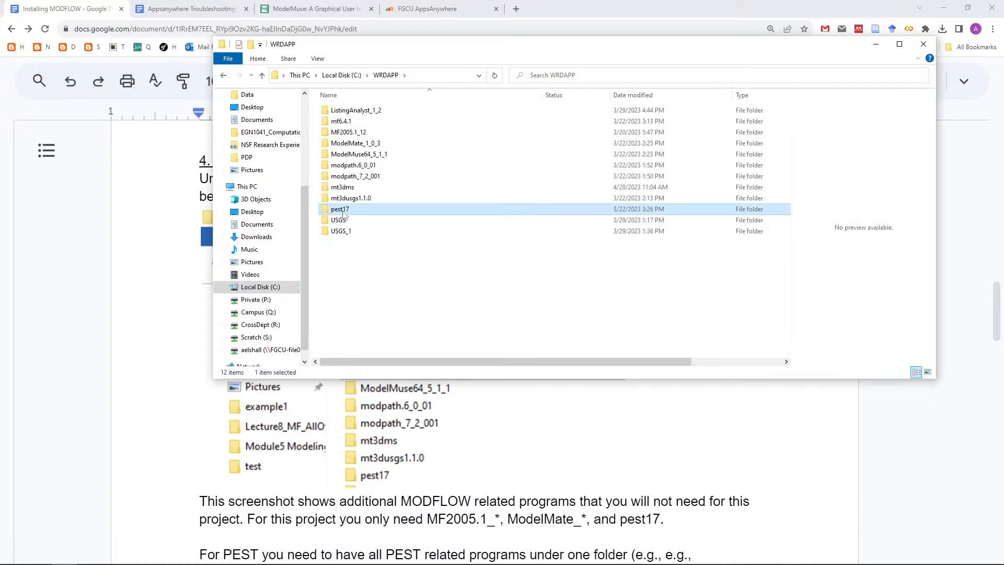
pyautogui.doubleClick(343, 210)
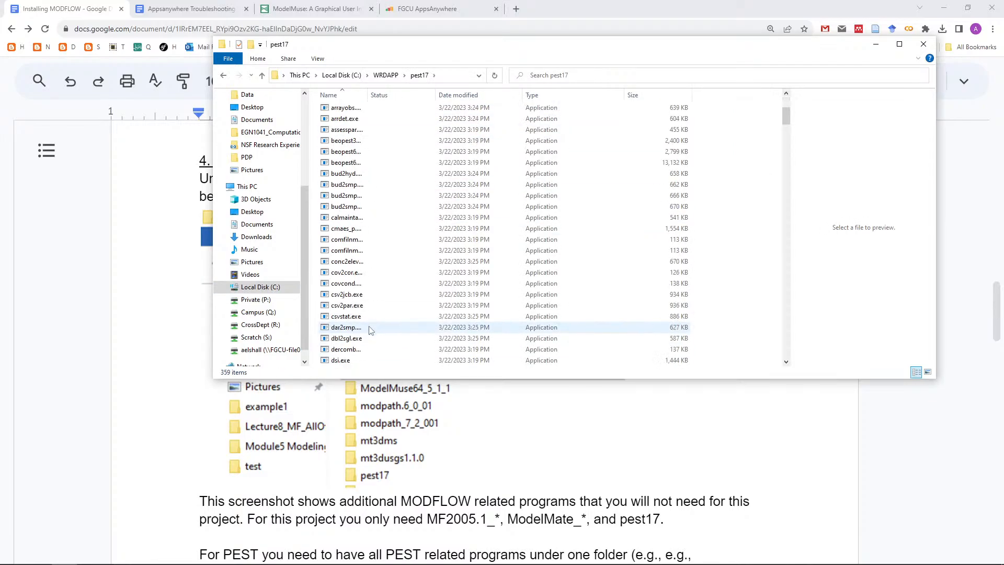
pyautogui.scroll(-17, 369, 329)
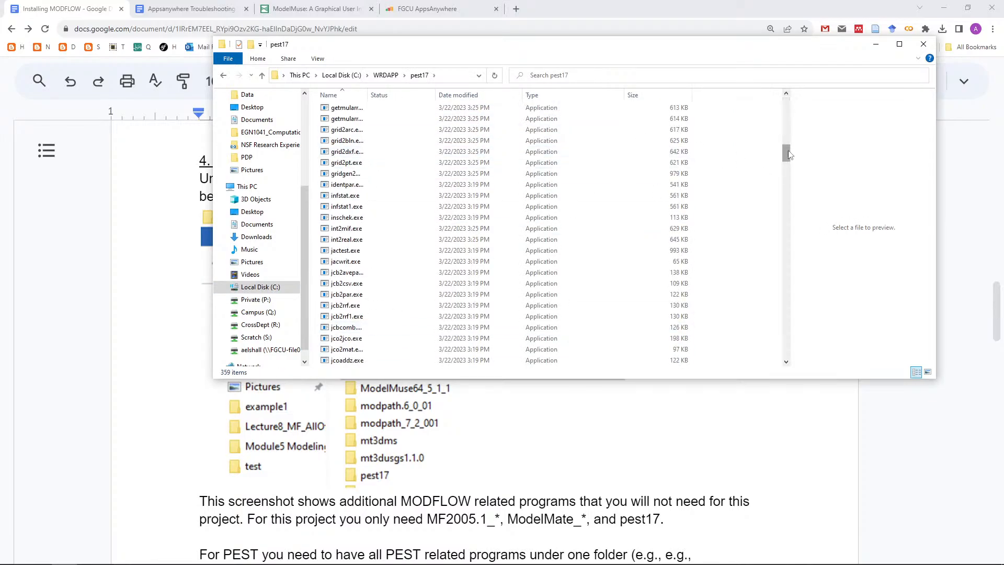
pyautogui.moveTo(790, 155); pyautogui.dragTo(771, 69)
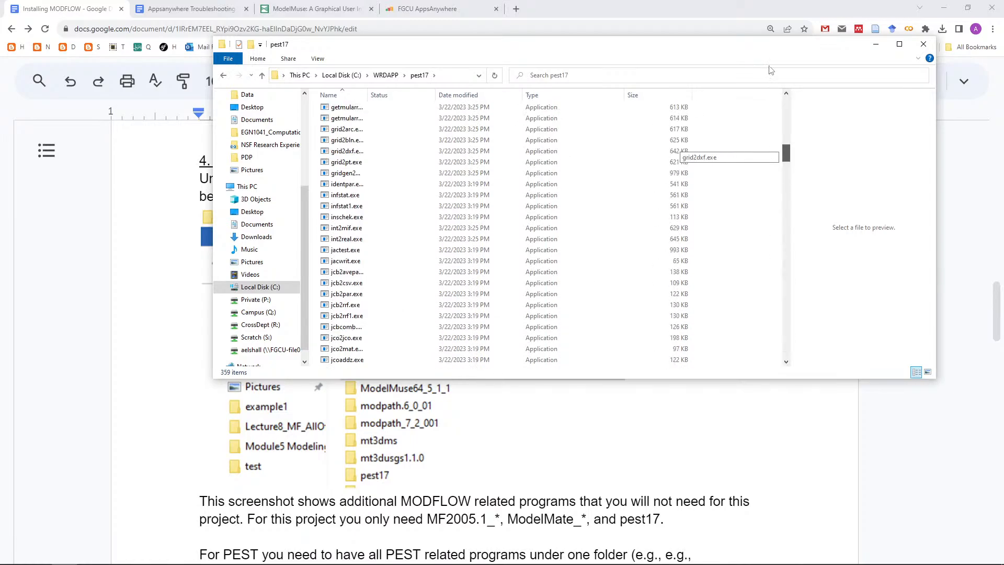
# Read the guide's sections on placing the programs in one folder and on linking MODFLOW and related programs to ModelMuse.
pyautogui.click(716, 4)
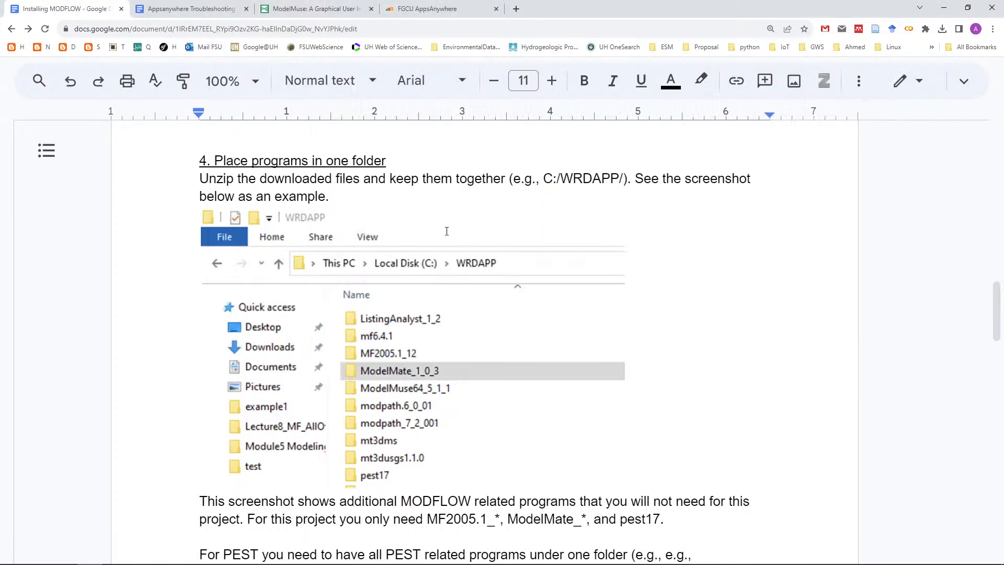
pyautogui.scroll(-1, 426, 246)
pyautogui.scroll(2, 432, 242)
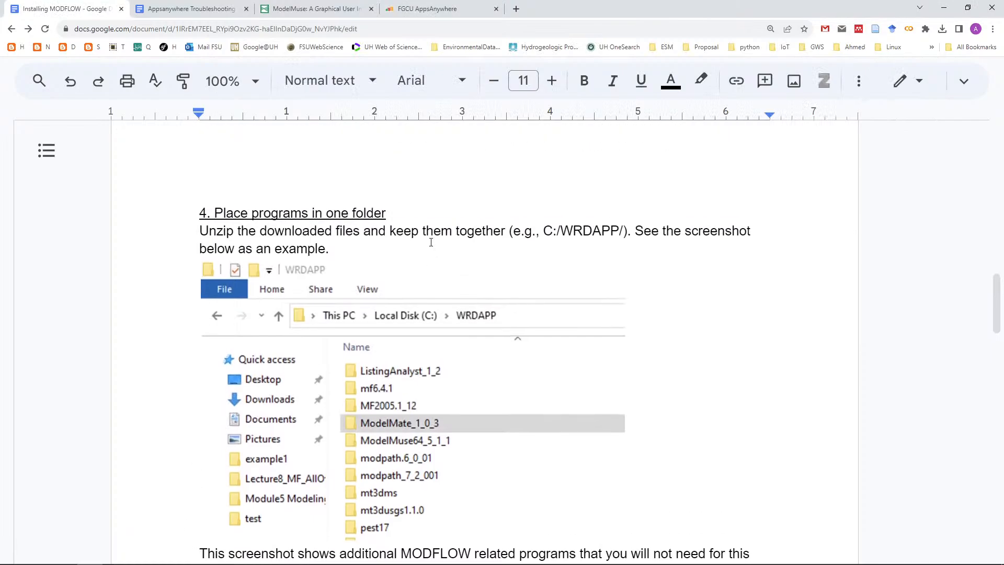
pyautogui.scroll(-2, 425, 252)
pyautogui.scroll(-1, 399, 253)
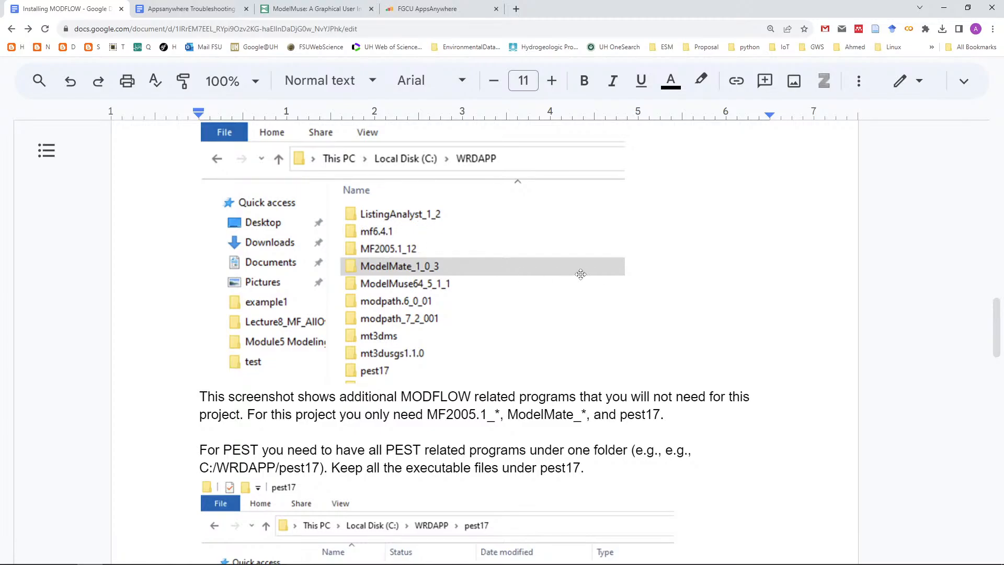
pyautogui.scroll(-6, 581, 274)
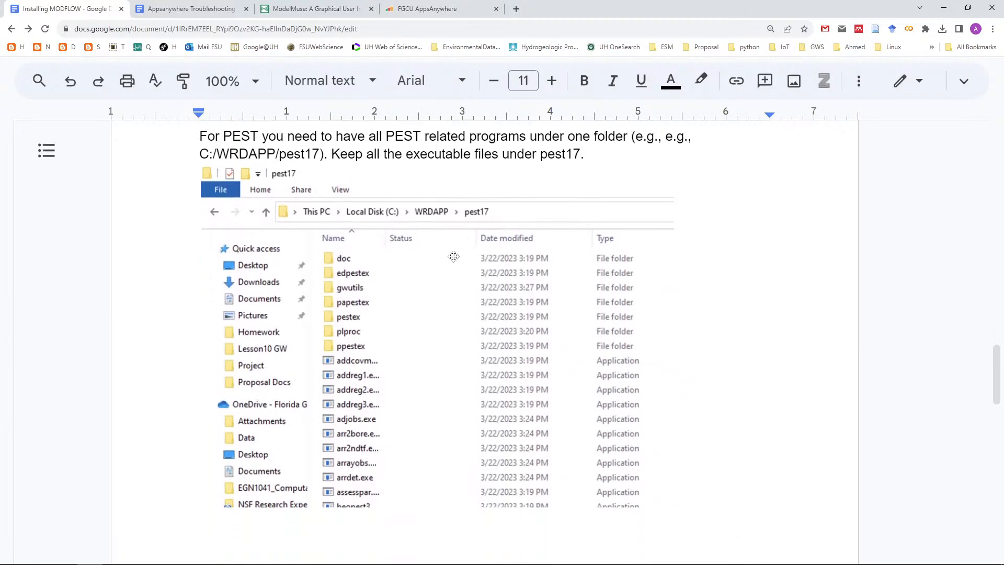
pyautogui.scroll(-9, 423, 361)
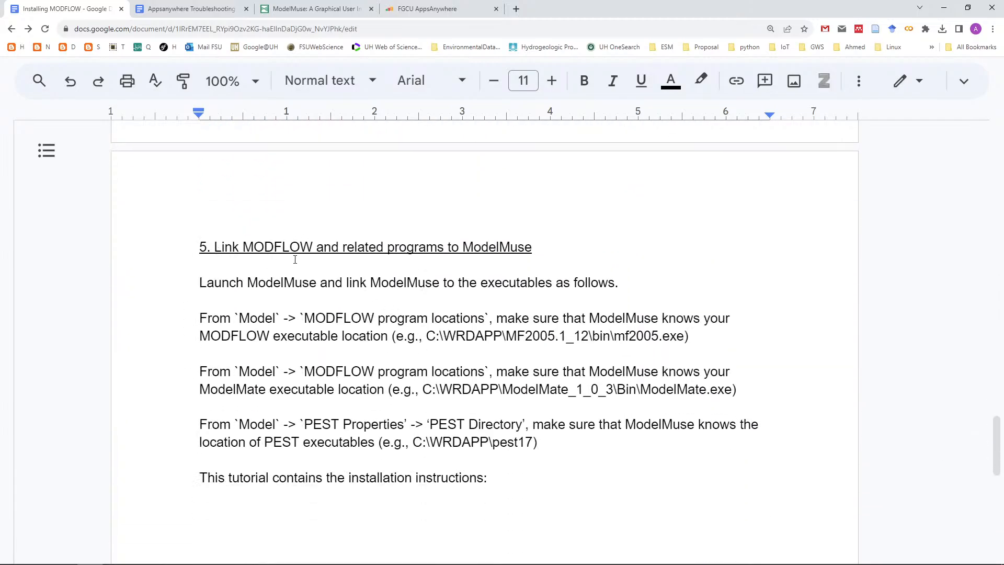
pyautogui.scroll(9, 367, 264)
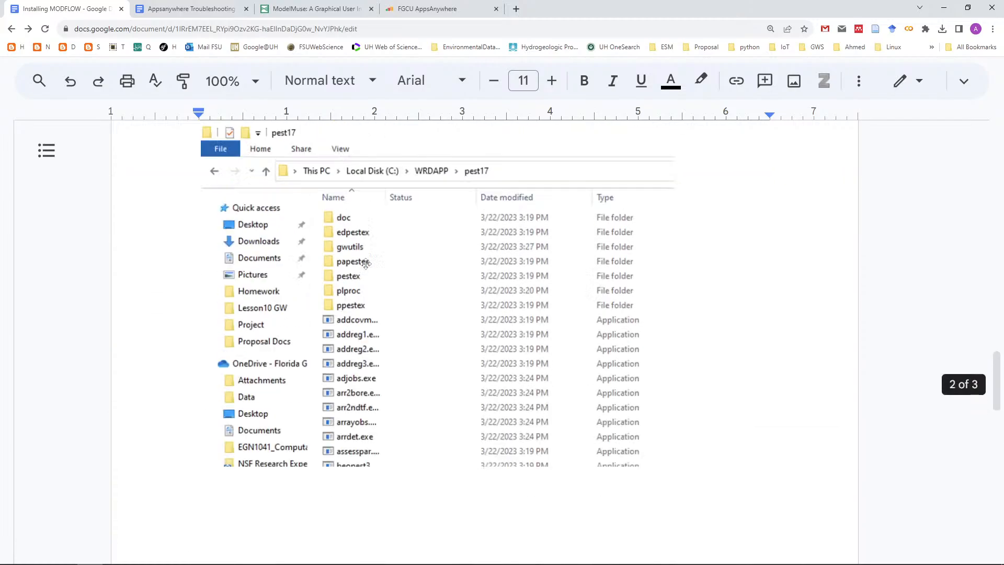
pyautogui.scroll(-9, 356, 312)
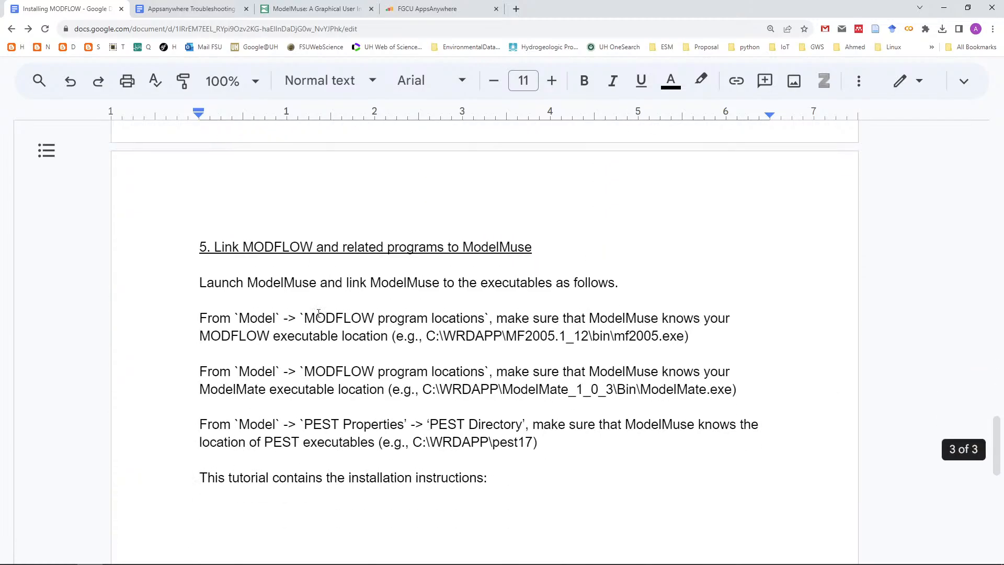
# Launch ModelMuse from the FGCU AppsAnywhere page, allowing the AppsAnywhere Launcher to open.
pyautogui.moveTo(399, 557)
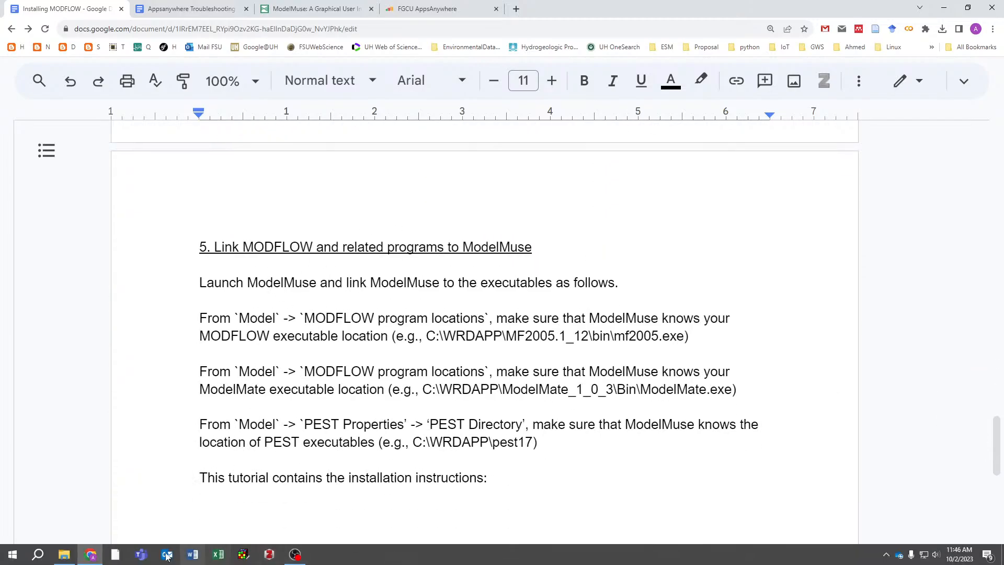
pyautogui.click(101, 558)
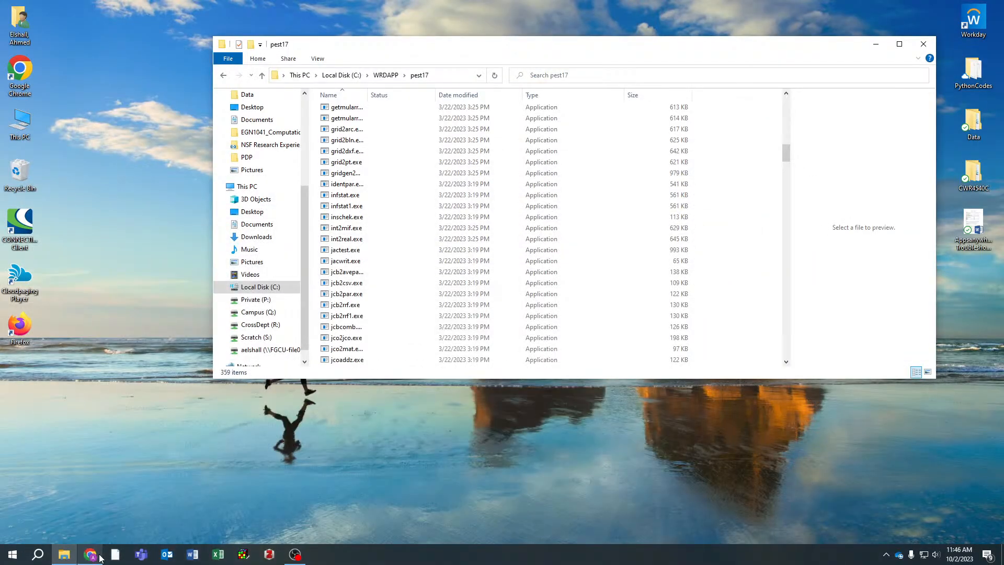
pyautogui.click(99, 557)
pyautogui.click(430, 7)
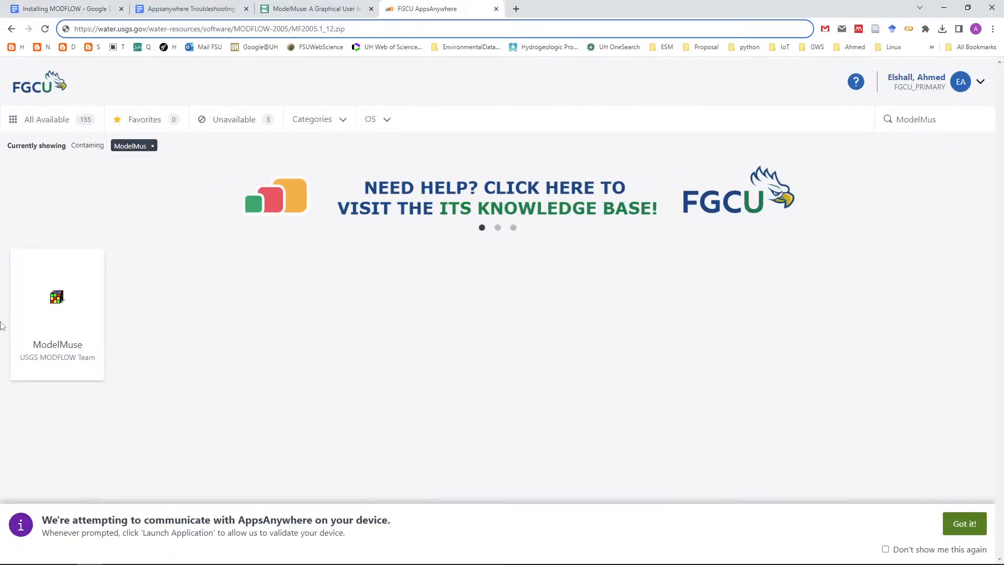
pyautogui.click(48, 338)
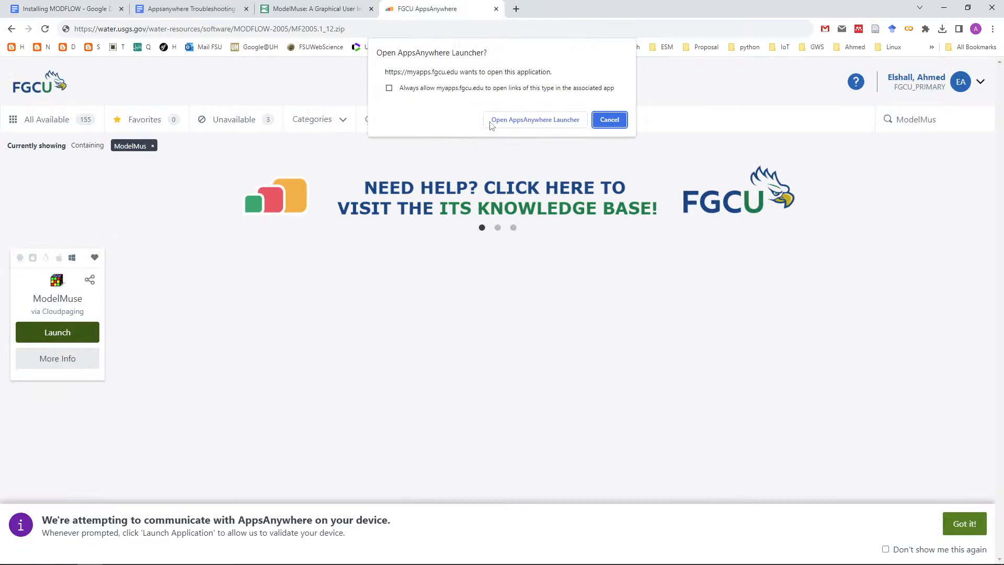
pyautogui.click(517, 119)
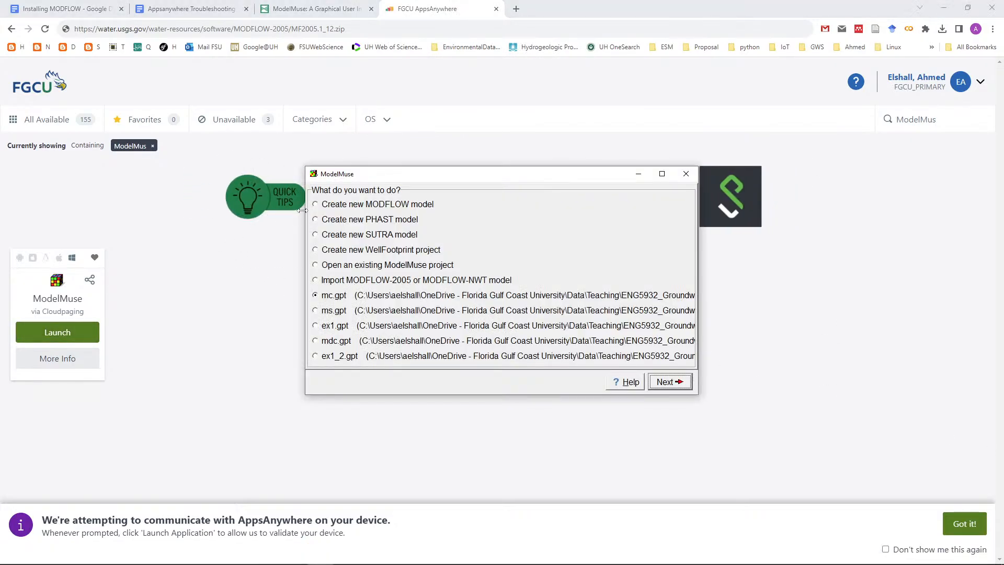
# Create a new MODFLOW 6 model with the default initial grid of 10 columns, 10 rows and 3 layers.
pyautogui.click(330, 205)
pyautogui.click(661, 386)
pyautogui.click(661, 386)
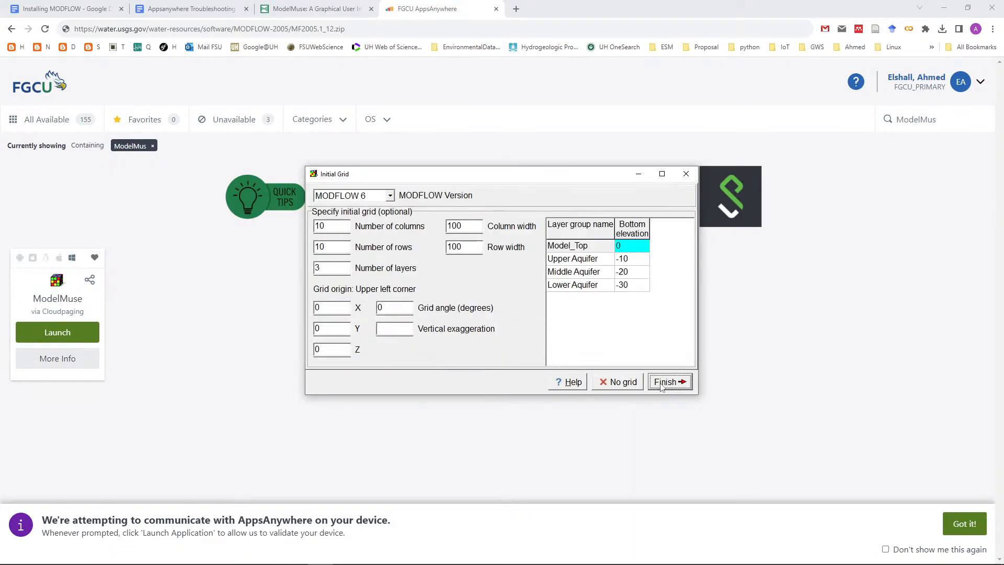
pyautogui.click(662, 386)
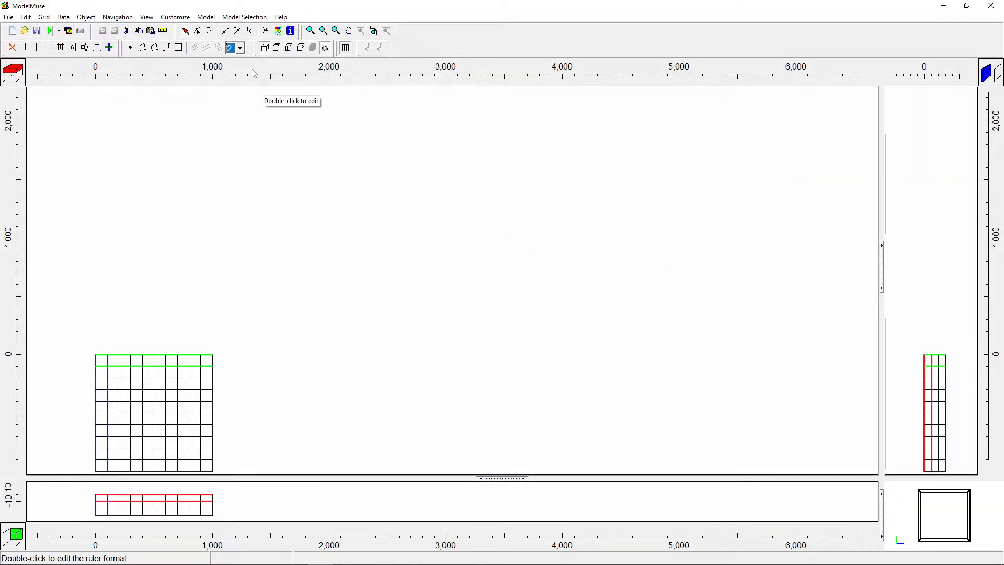
# Open the MODFLOW program locations and point Modflow 2005 to mf2005.exe in C:\WRDAPP\MF2005.1_12\bin.
pyautogui.click(202, 21)
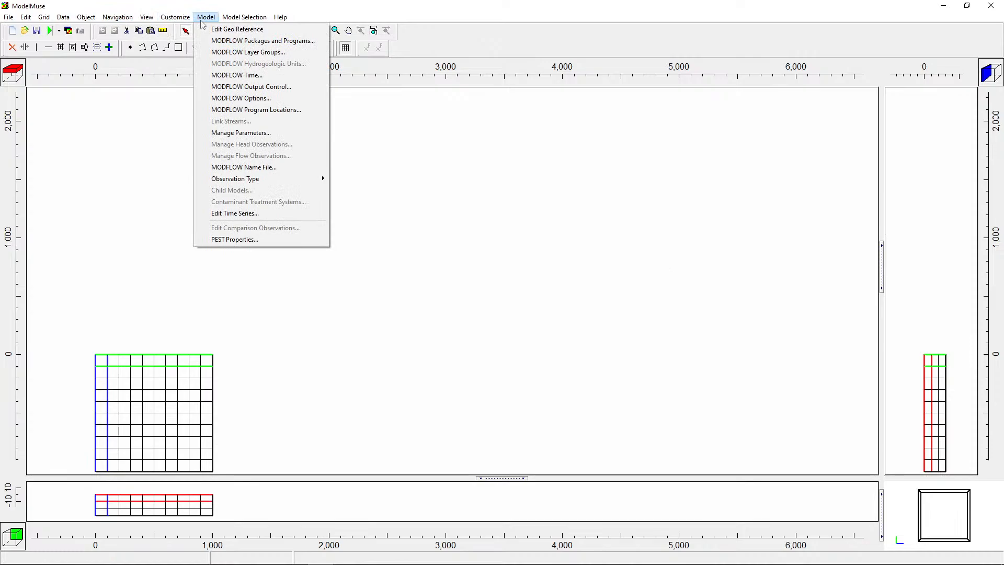
pyautogui.click(227, 110)
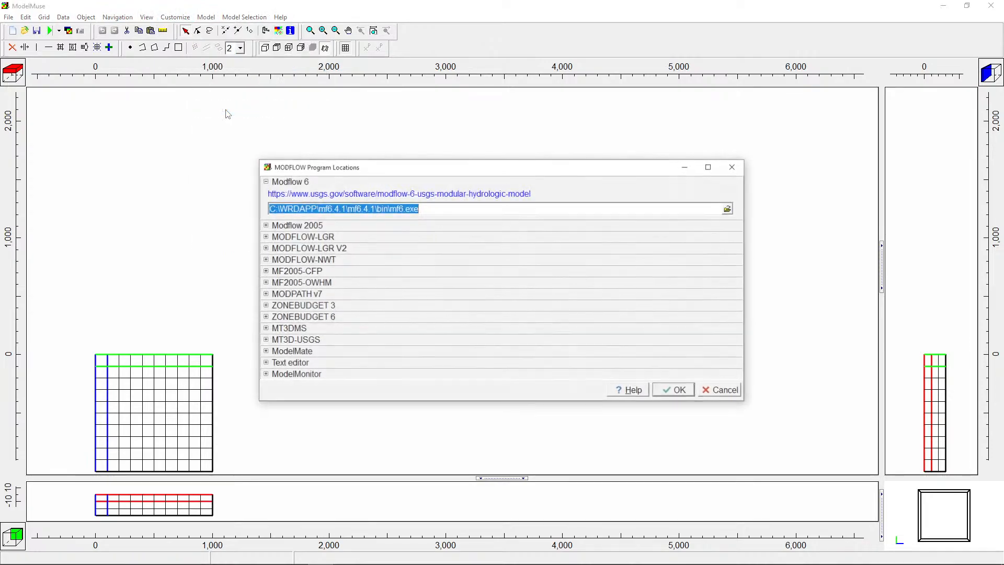
pyautogui.click(265, 226)
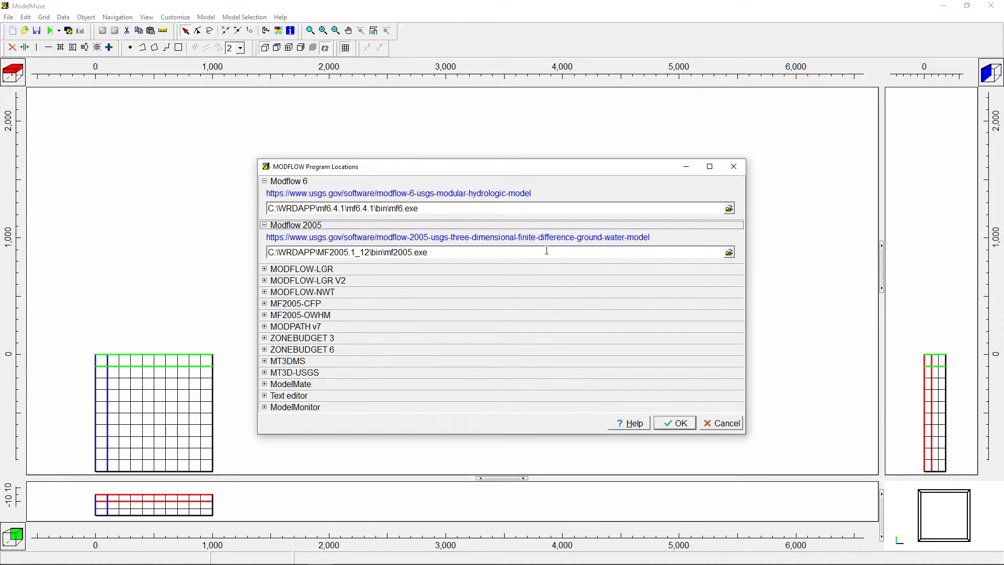
pyautogui.click(729, 253)
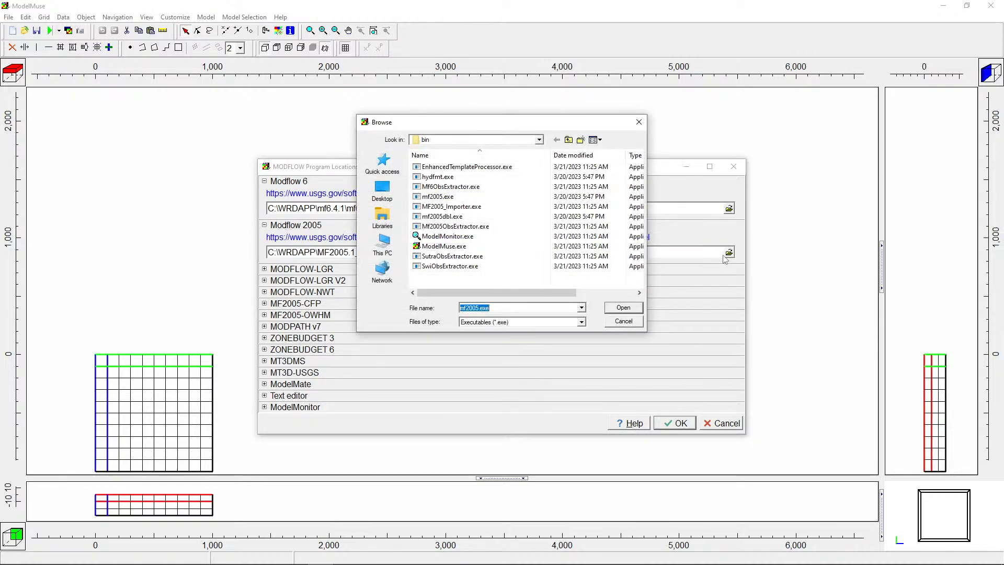
pyautogui.click(539, 140)
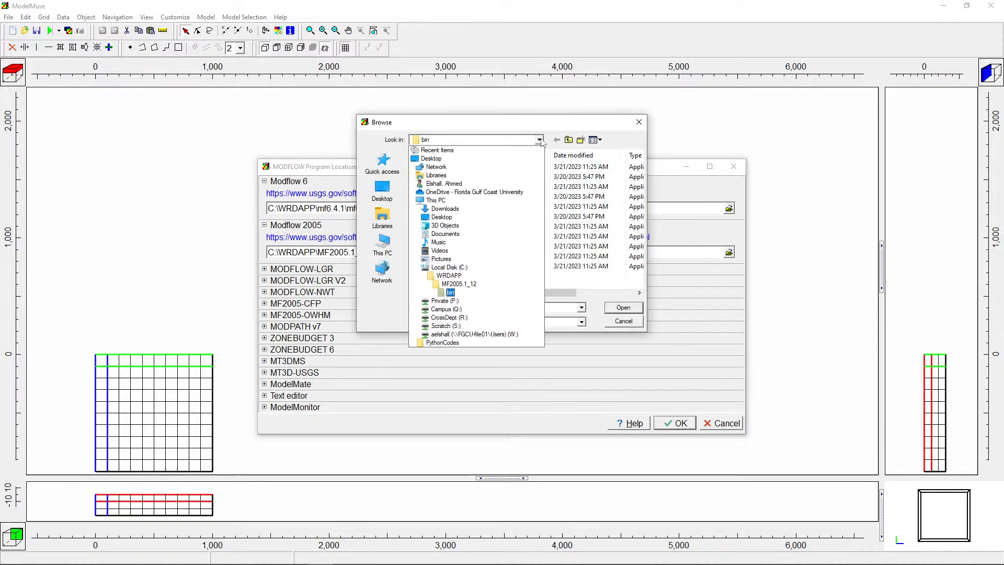
pyautogui.click(539, 140)
pyautogui.click(539, 140)
pyautogui.click(608, 295)
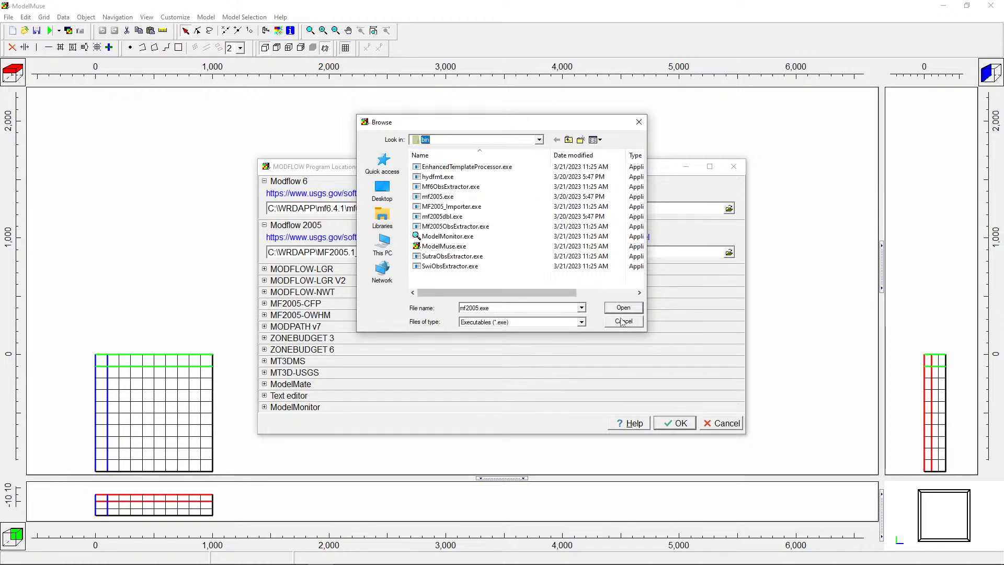
pyautogui.click(623, 307)
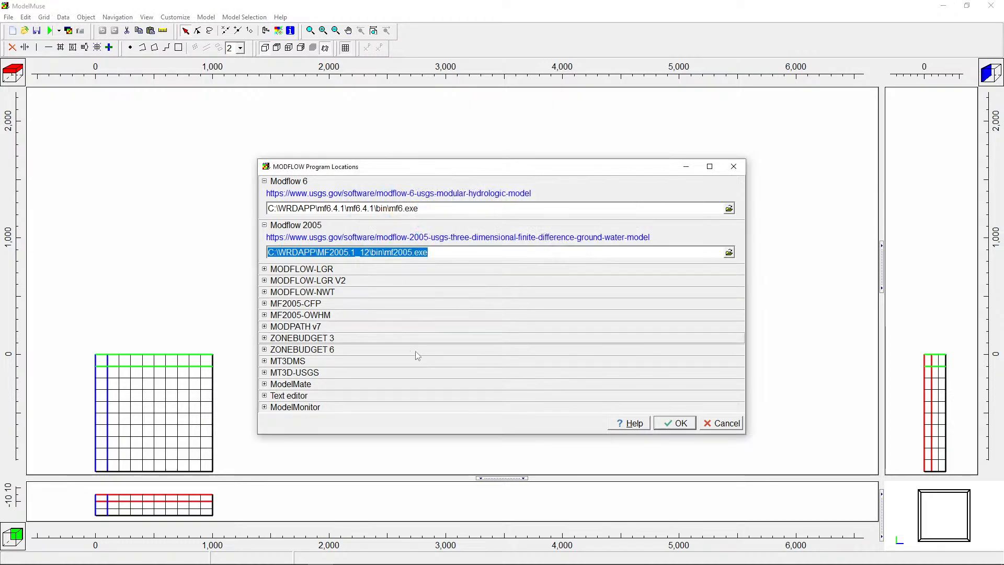
# Check the ModelMate executable location by browsing its Bin folder, and close the program locations without saving.
pyautogui.click(265, 386)
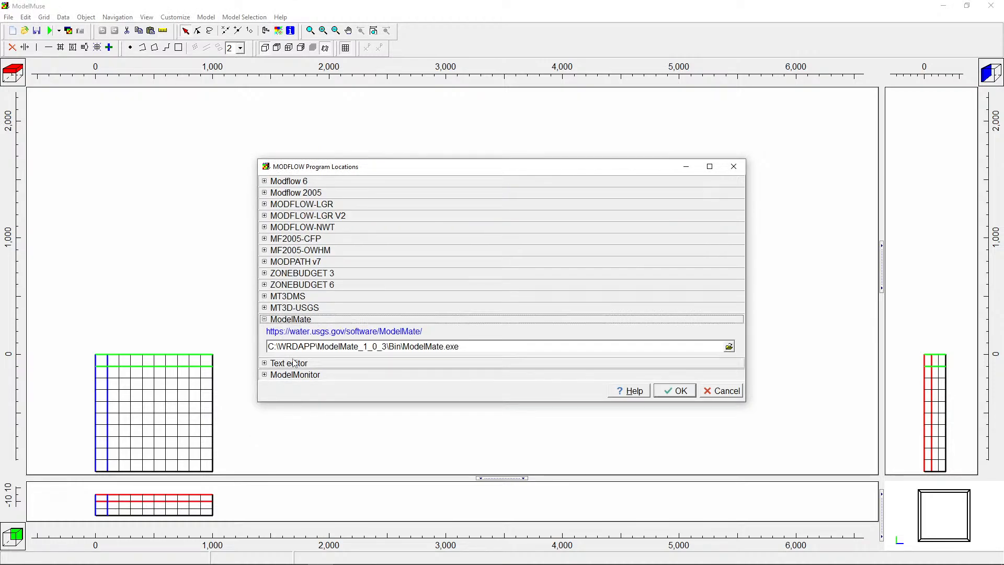
pyautogui.click(498, 344)
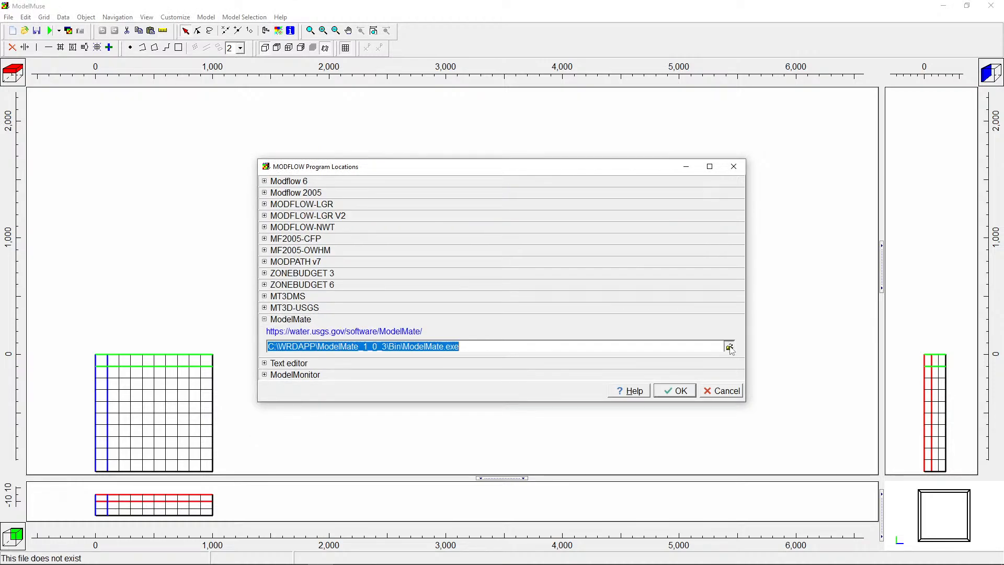
pyautogui.click(729, 346)
pyautogui.click(538, 139)
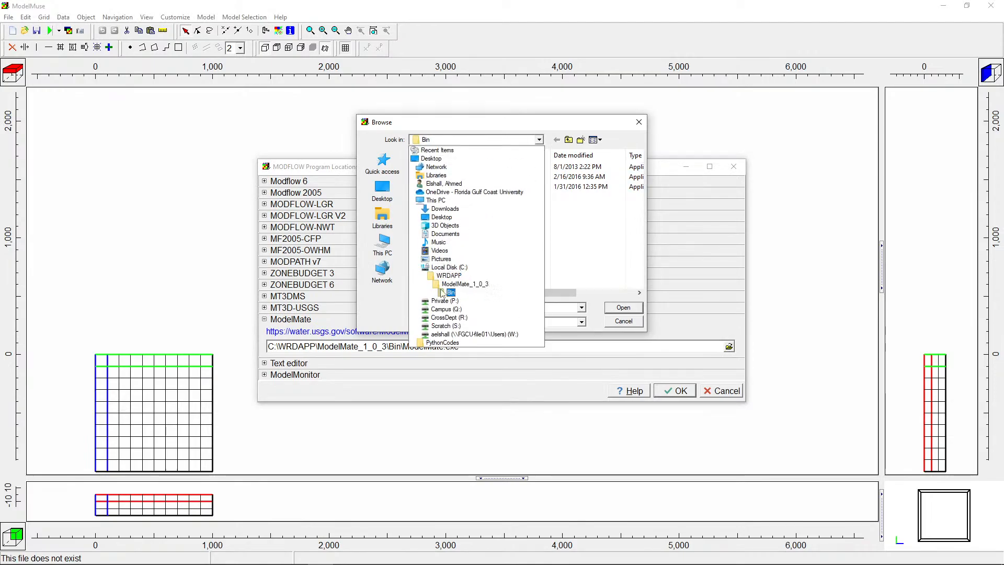
pyautogui.click(625, 324)
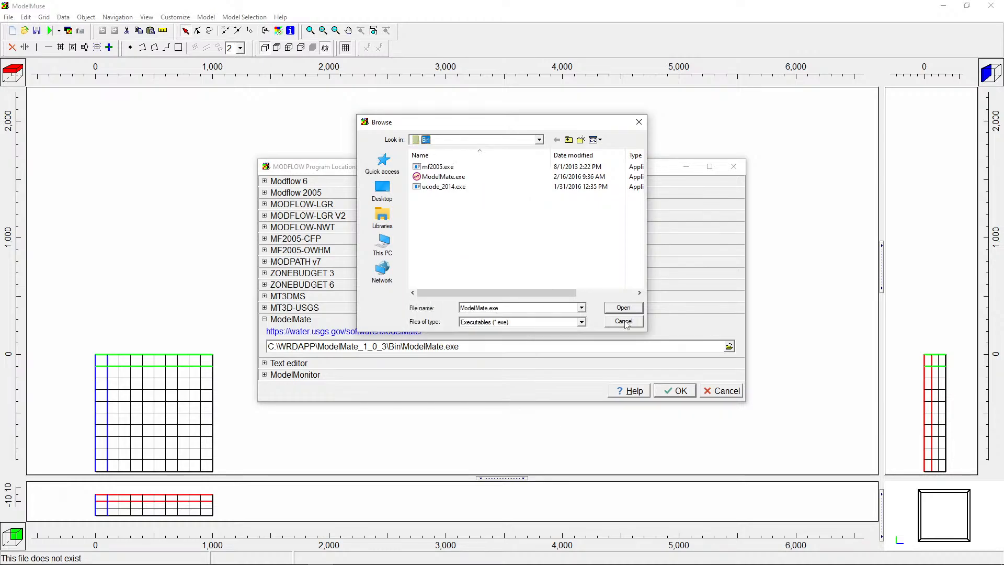
pyautogui.click(625, 324)
pyautogui.click(707, 391)
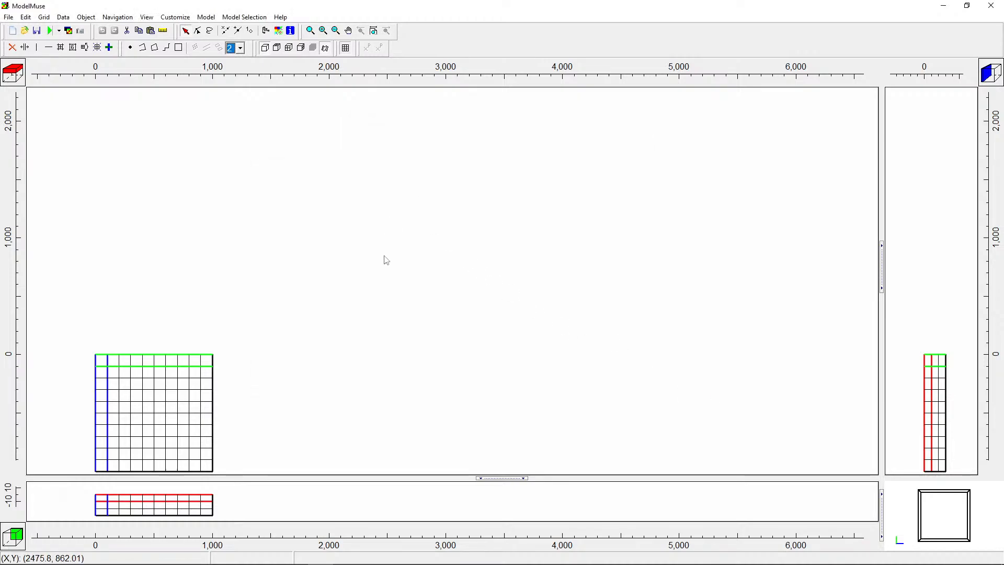
# Set the PEST directory in the PEST properties to the pest17 folder in C:\WRDAPP.
pyautogui.click(206, 17)
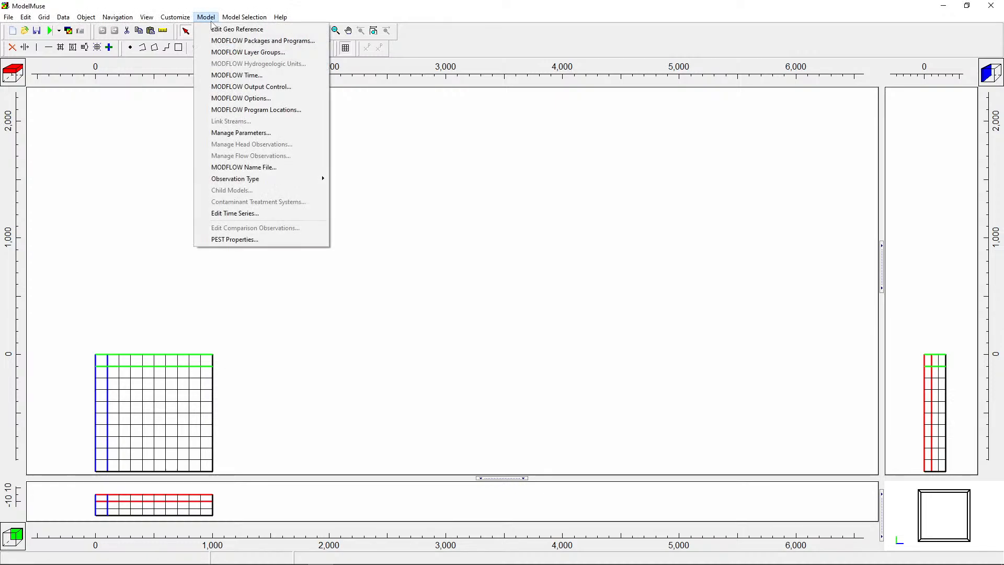
pyautogui.click(239, 240)
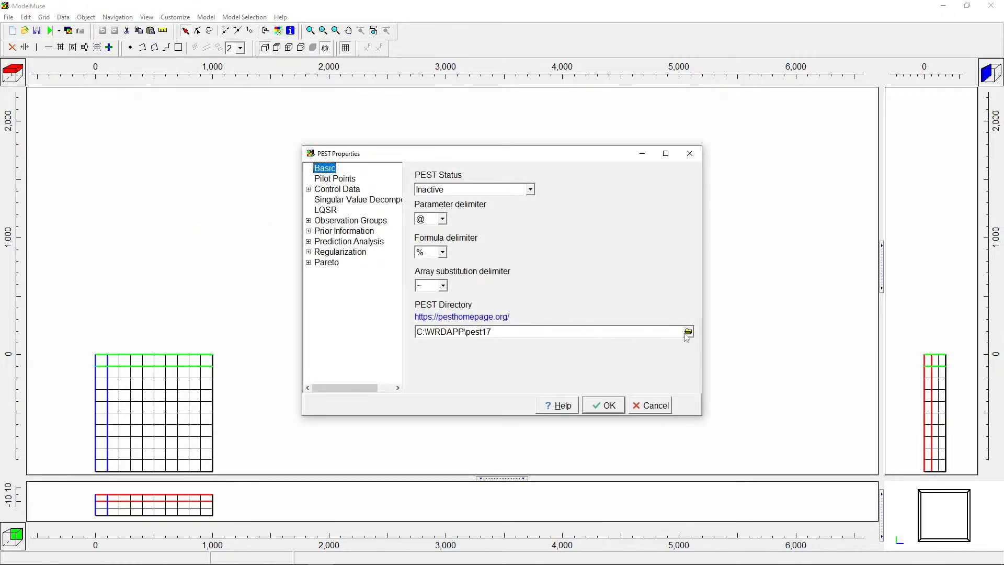
pyautogui.click(687, 333)
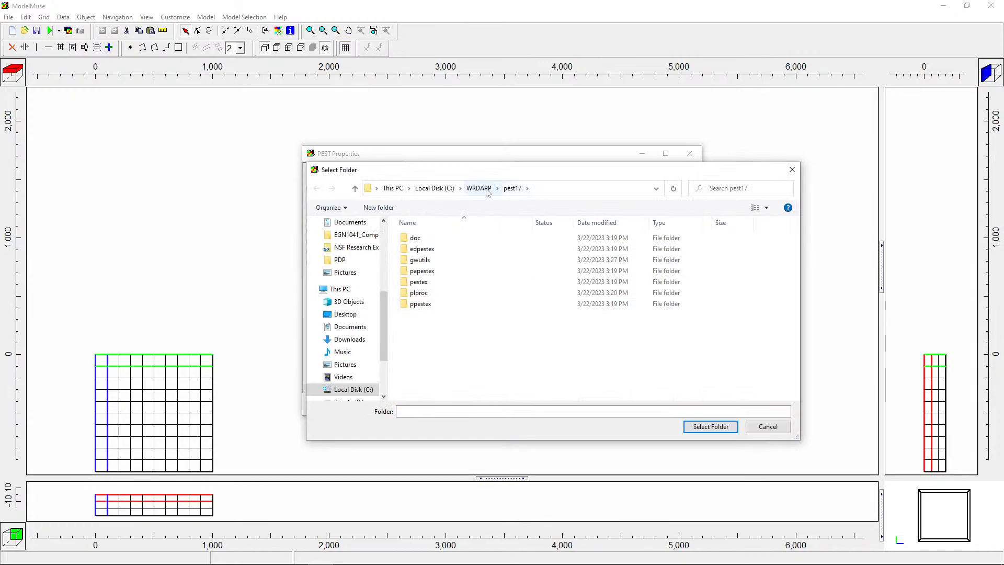
pyautogui.click(487, 191)
pyautogui.click(412, 339)
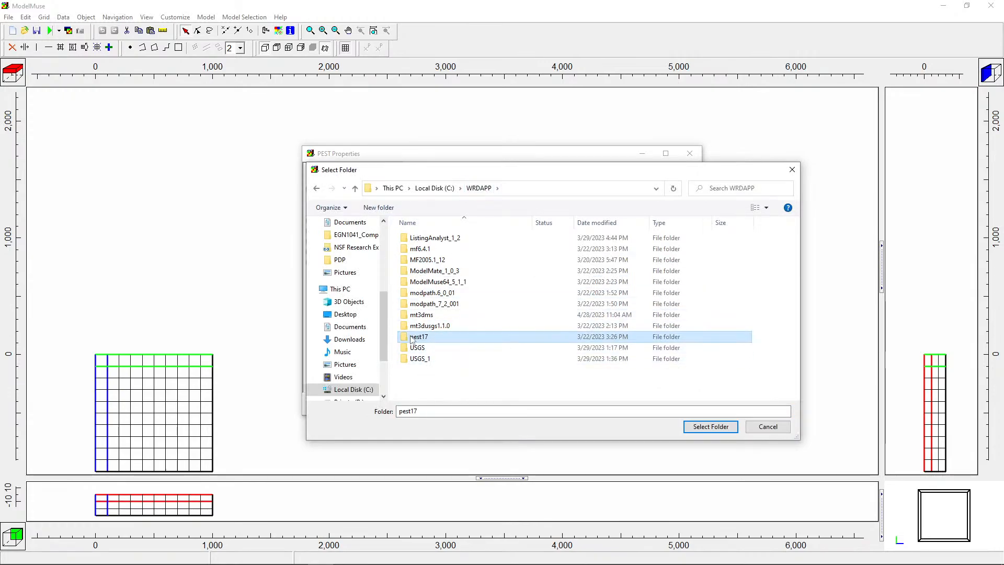
pyautogui.click(724, 426)
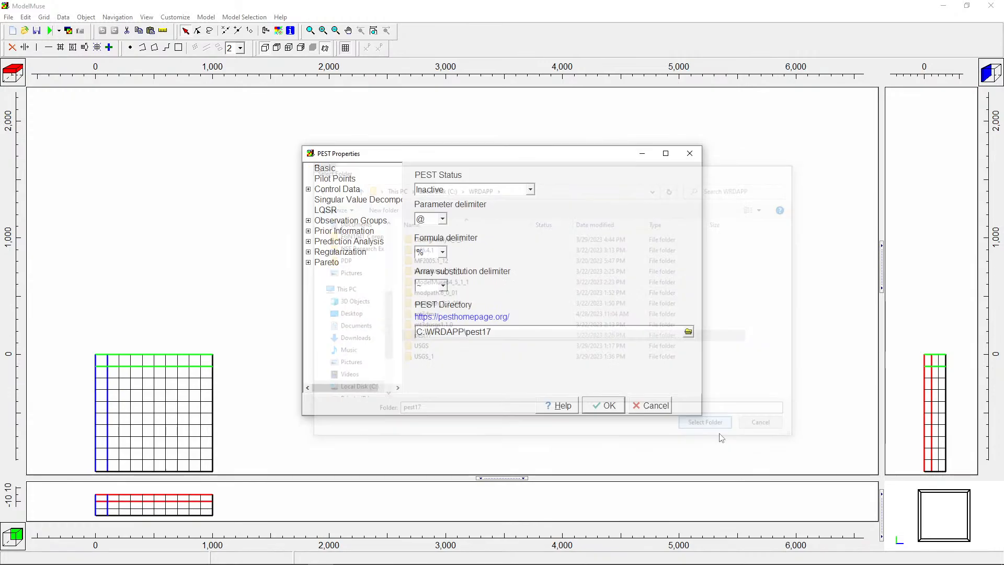
pyautogui.click(605, 403)
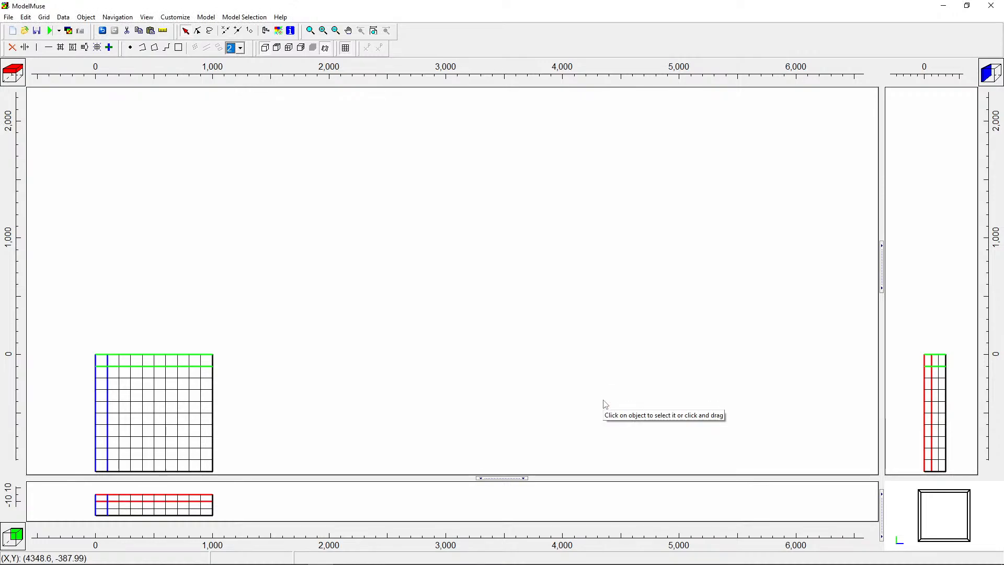